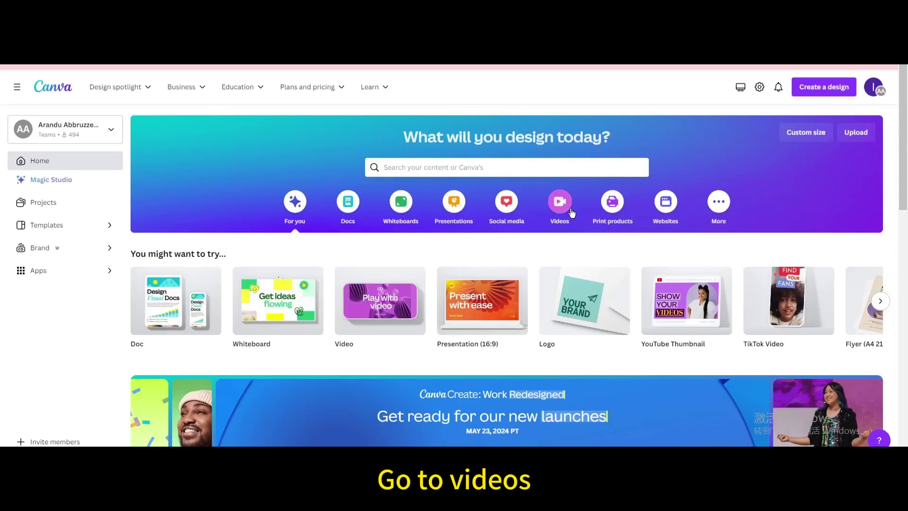
# Step: Create a blank 1920×1080 video design from the Videos option
pyautogui.click(571, 212)
pyautogui.moveTo(379, 301)
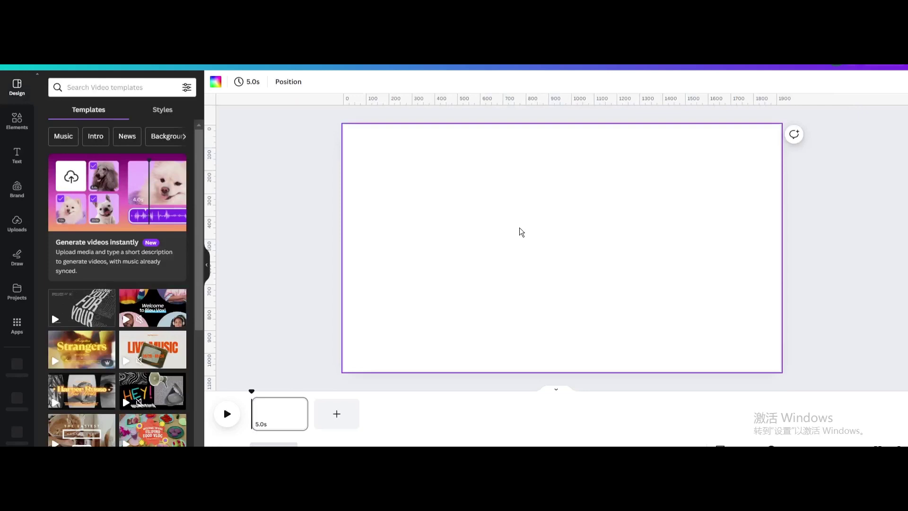
# Step: Add a square shape and stretch it into a large rectangle
pyautogui.click(17, 162)
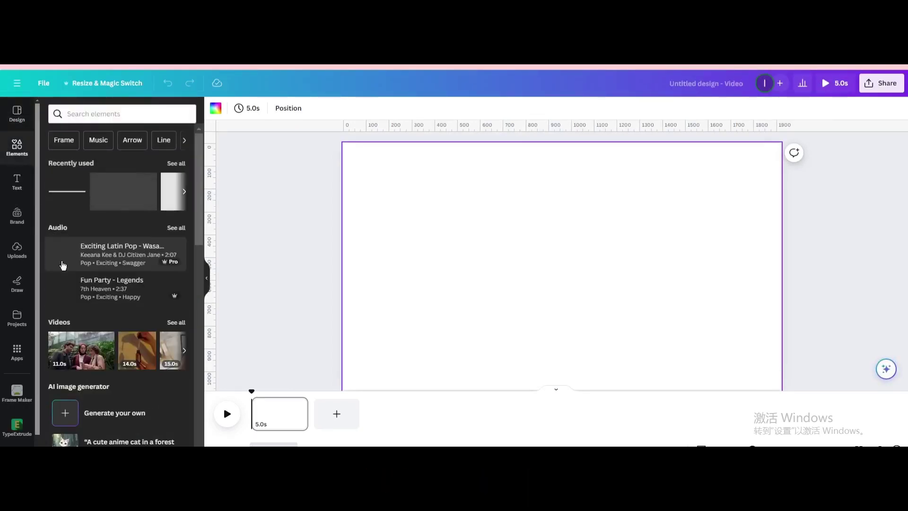
pyautogui.scroll(-2, 70, 301)
pyautogui.scroll(-1, 71, 300)
pyautogui.scroll(-2, 70, 301)
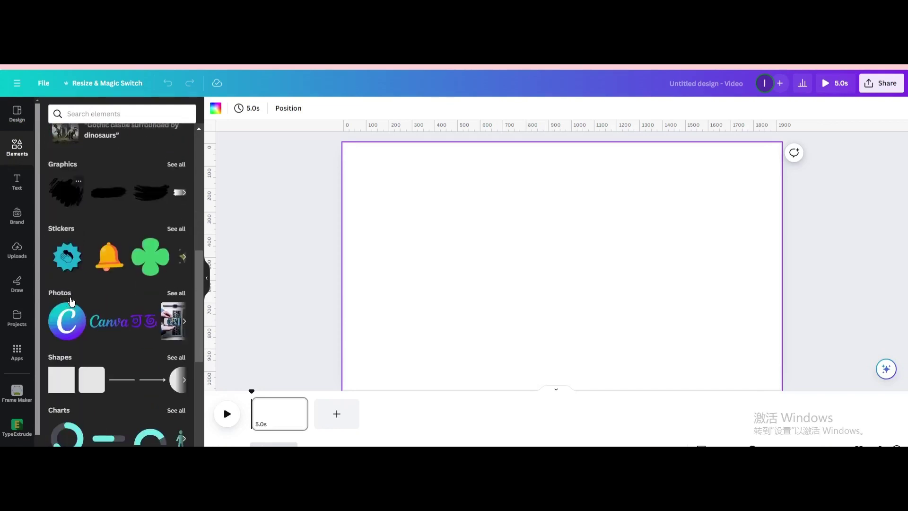
pyautogui.click(62, 380)
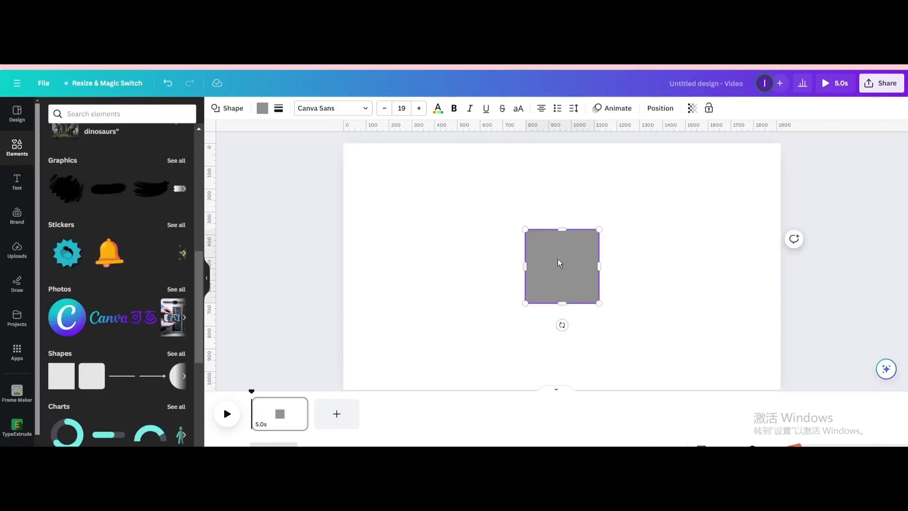
pyautogui.moveTo(523, 267); pyautogui.dragTo(395, 267)
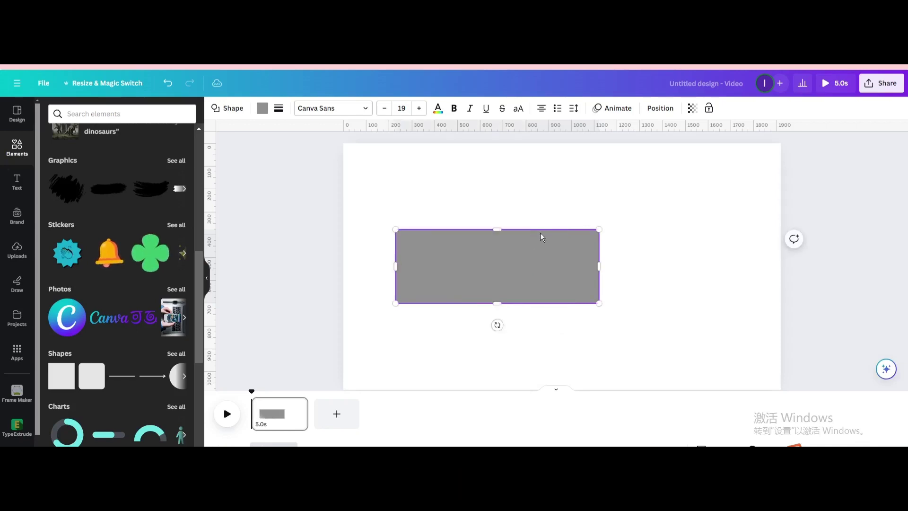
pyautogui.moveTo(505, 230); pyautogui.dragTo(505, 179)
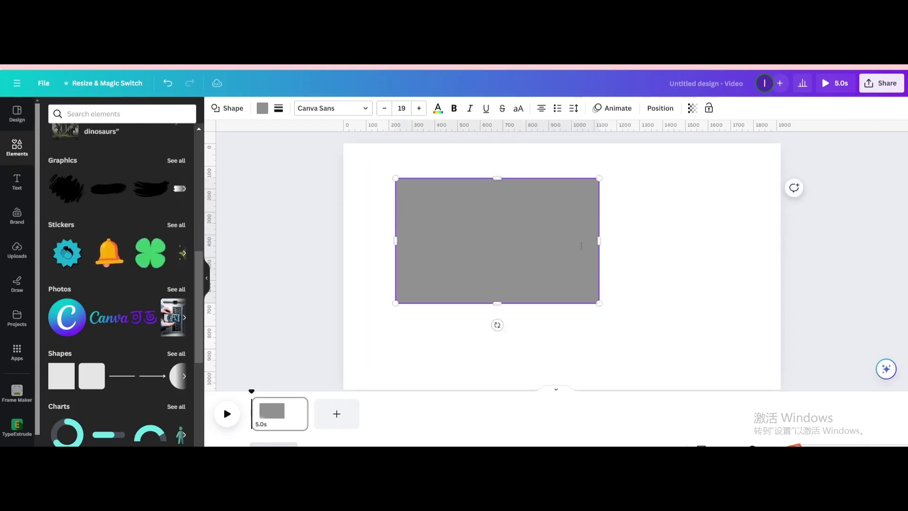
pyautogui.moveTo(599, 246); pyautogui.dragTo(742, 244)
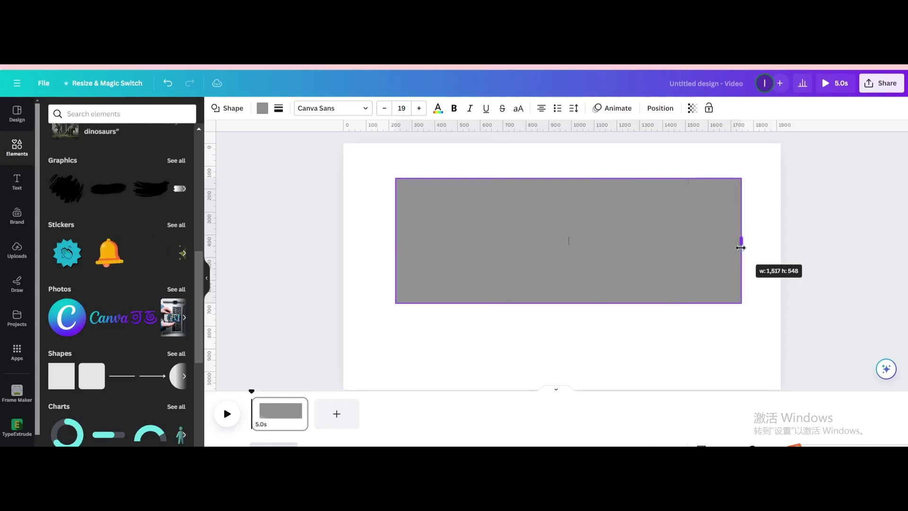
pyautogui.moveTo(572, 304); pyautogui.dragTo(574, 389)
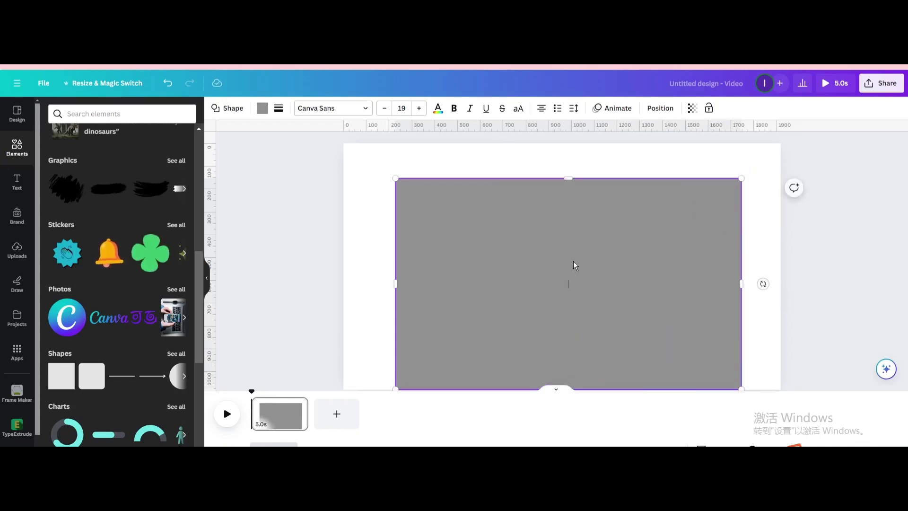
# Step: Centre the rectangle on the page and fill it with black
pyautogui.press('Escape')
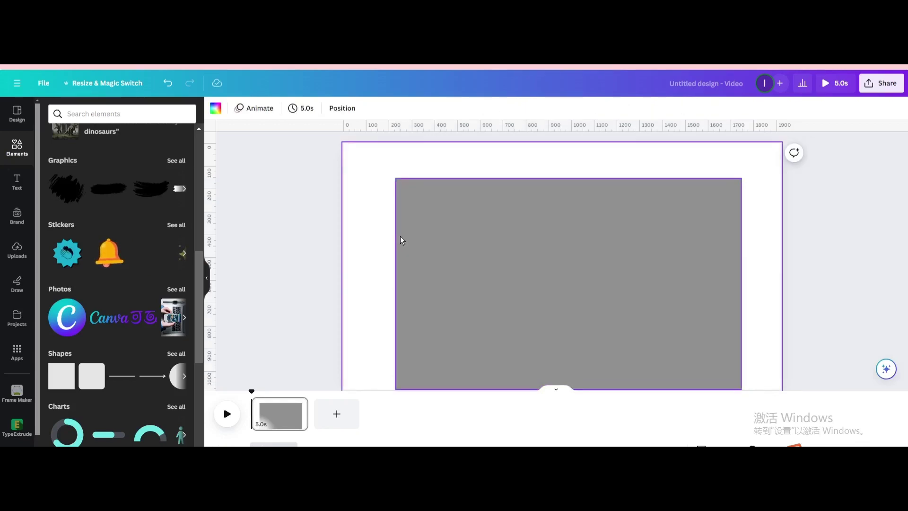
pyautogui.press('Escape')
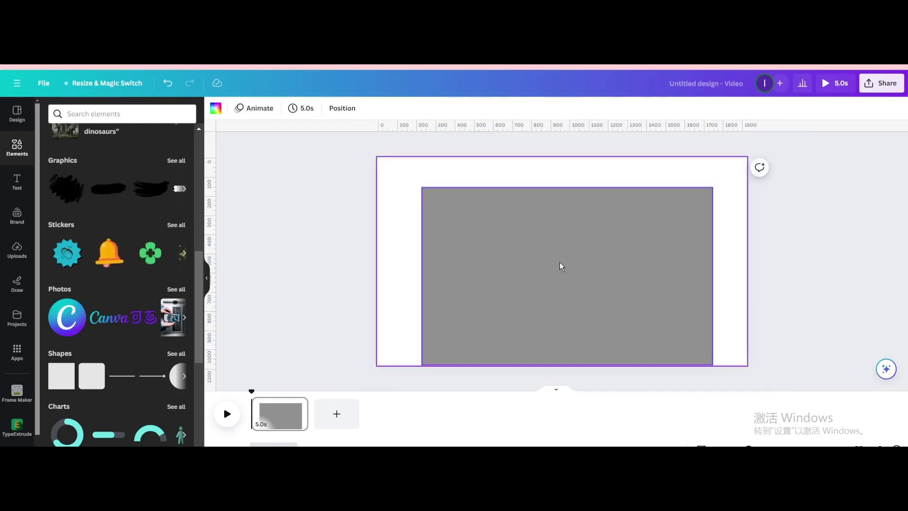
pyautogui.moveTo(570, 280); pyautogui.dragTo(567, 262)
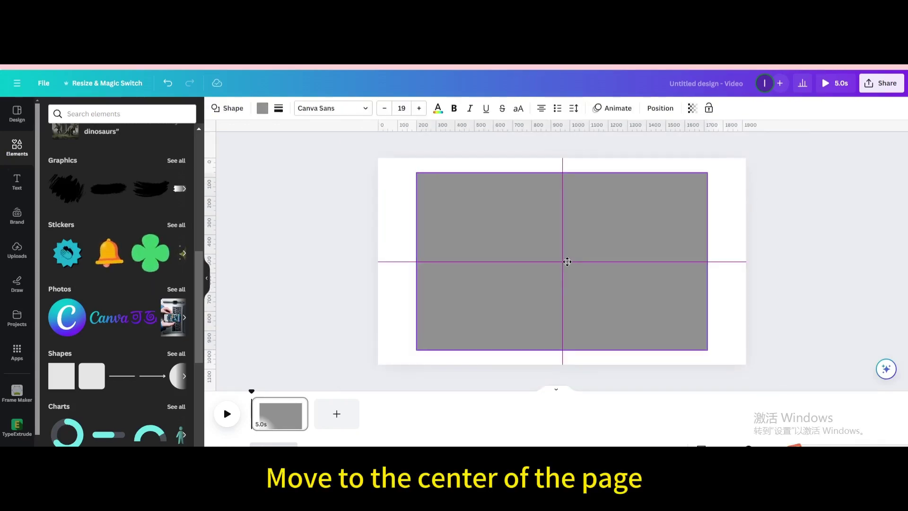
pyautogui.click(262, 108)
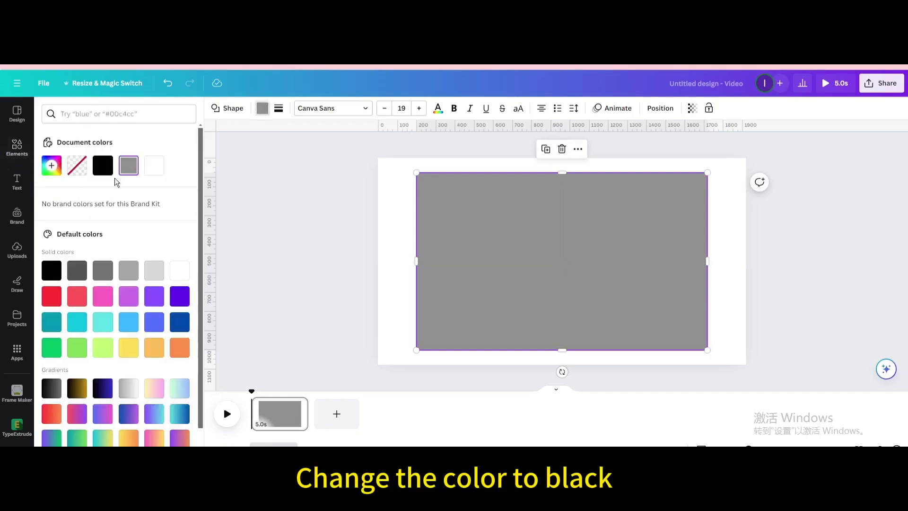
pyautogui.click(102, 165)
# Step: Add an uppercase FIRE heading in the League Spartan font
pyautogui.click(17, 183)
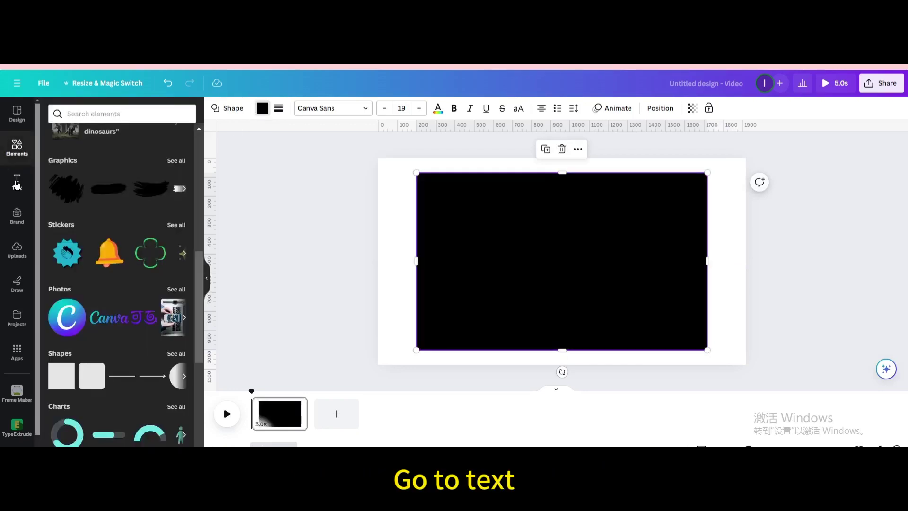
pyautogui.click(81, 197)
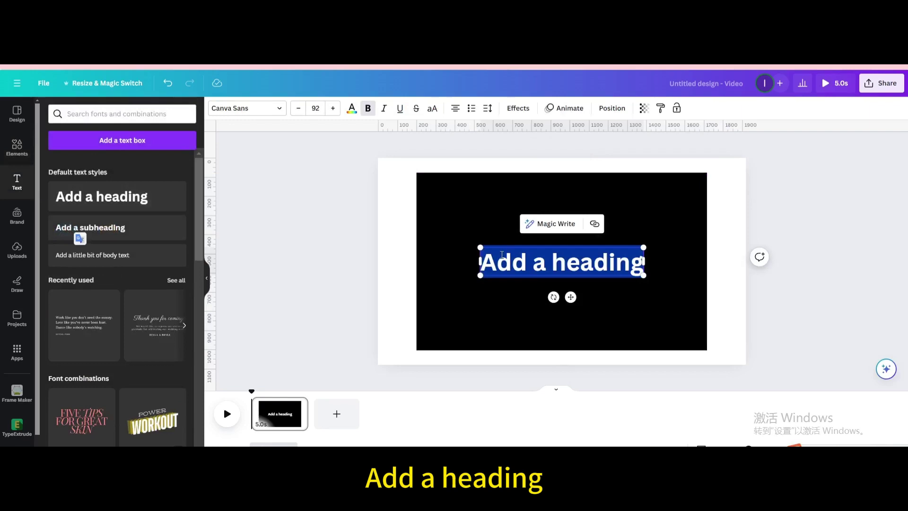
pyautogui.write('fire')
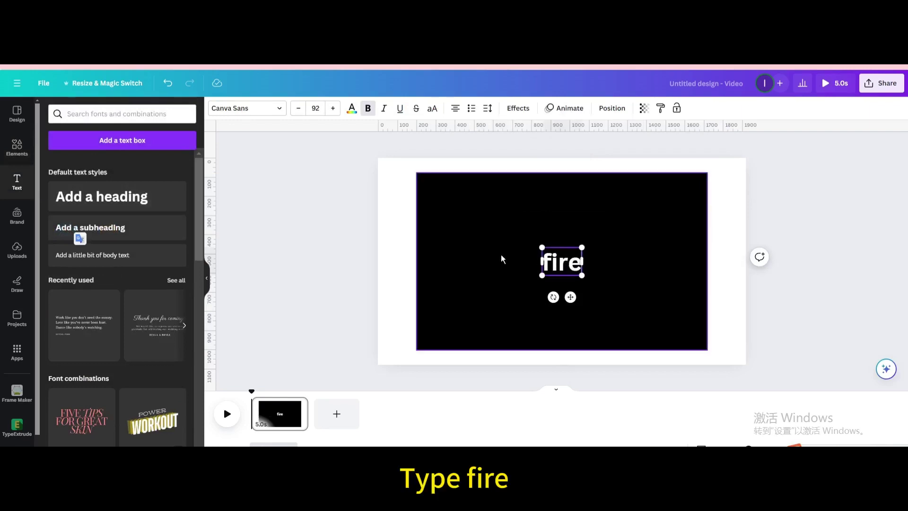
pyautogui.click(432, 108)
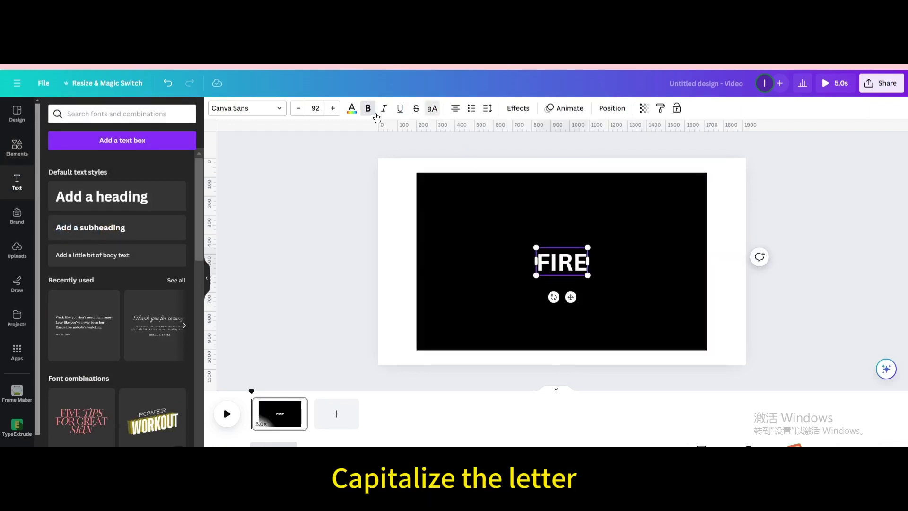
pyautogui.click(279, 112)
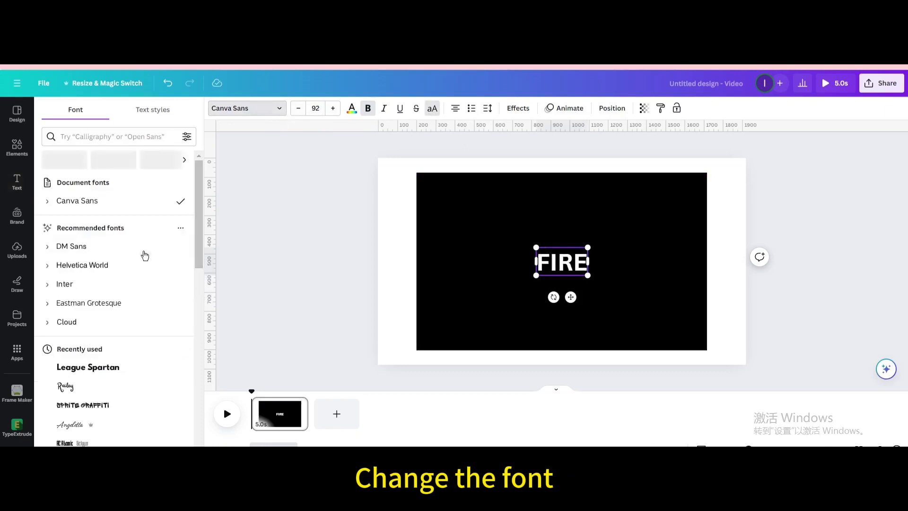
pyautogui.click(100, 366)
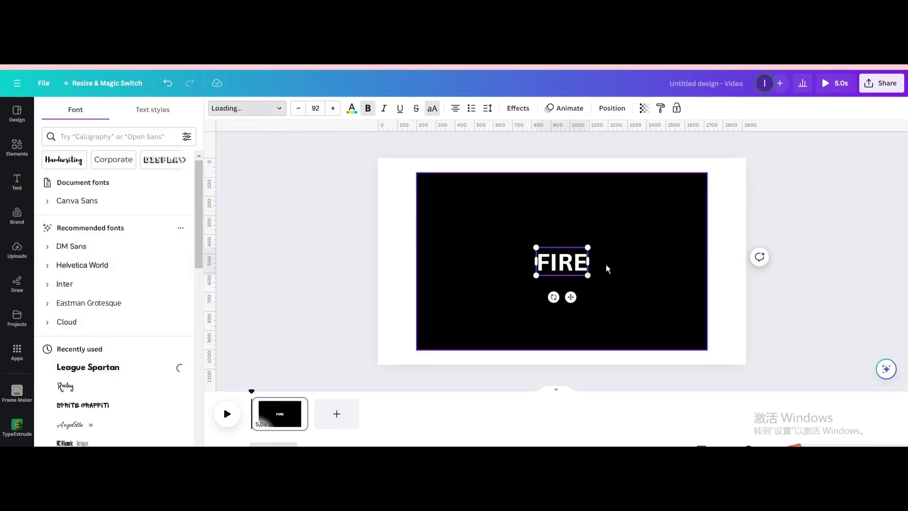
# Step: Enlarge the FIRE text and centre it over the black rectangle
pyautogui.moveTo(536, 248); pyautogui.dragTo(453, 202)
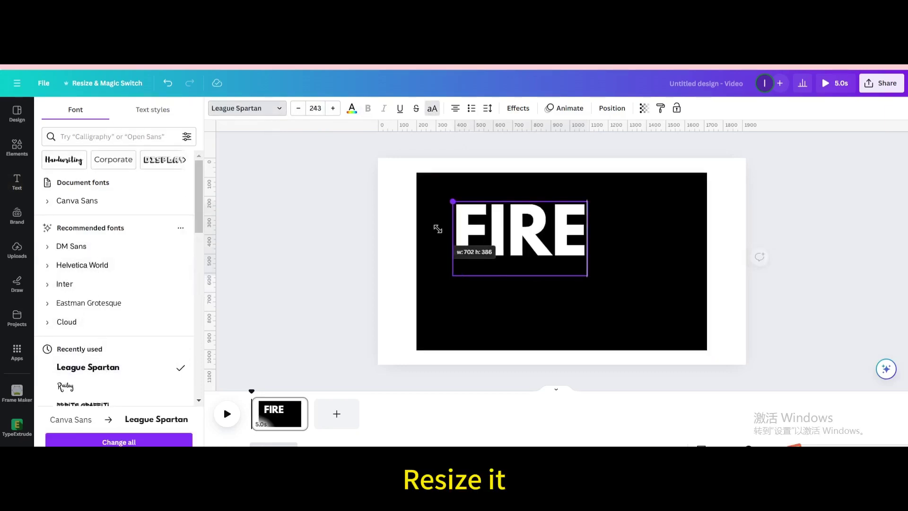
pyautogui.moveTo(589, 277); pyautogui.dragTo(667, 319)
pyautogui.click(665, 263)
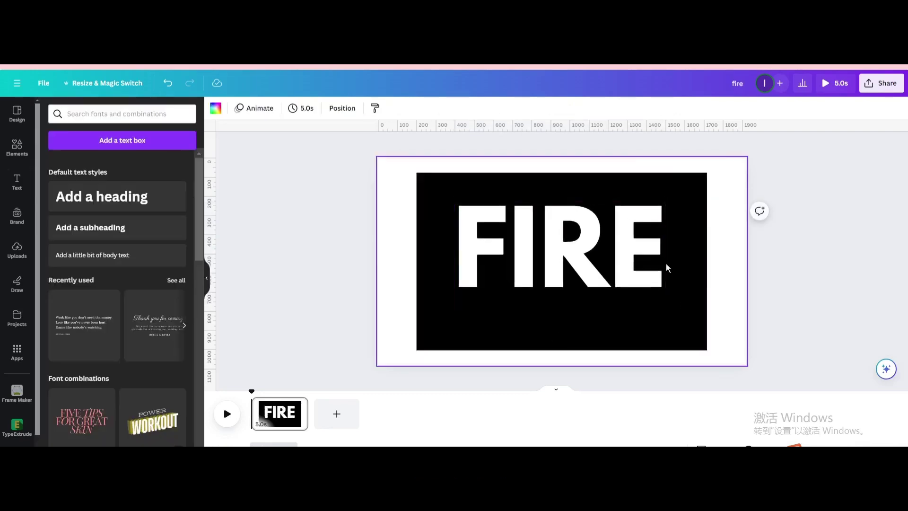
pyautogui.moveTo(574, 250); pyautogui.dragTo(578, 245)
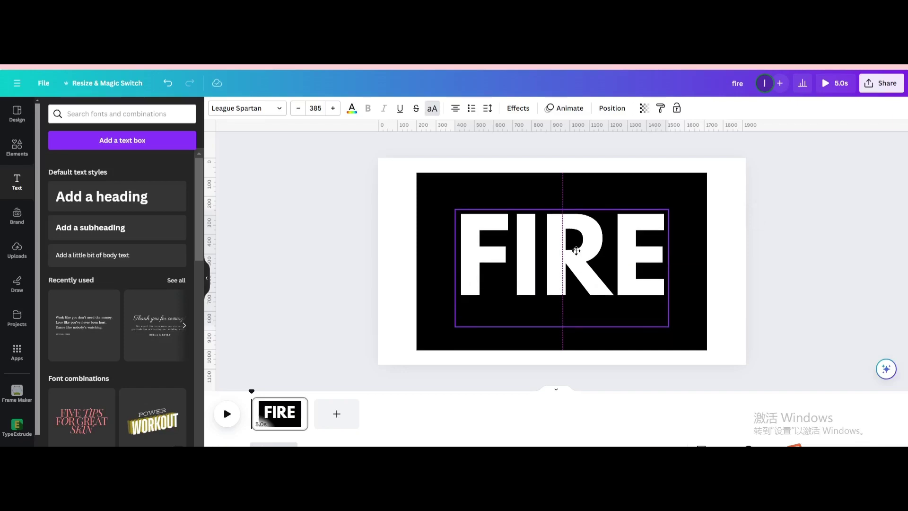
pyautogui.moveTo(578, 245); pyautogui.dragTo(577, 244)
# Step: Download the FIRE design as a PNG file
pyautogui.click(881, 86)
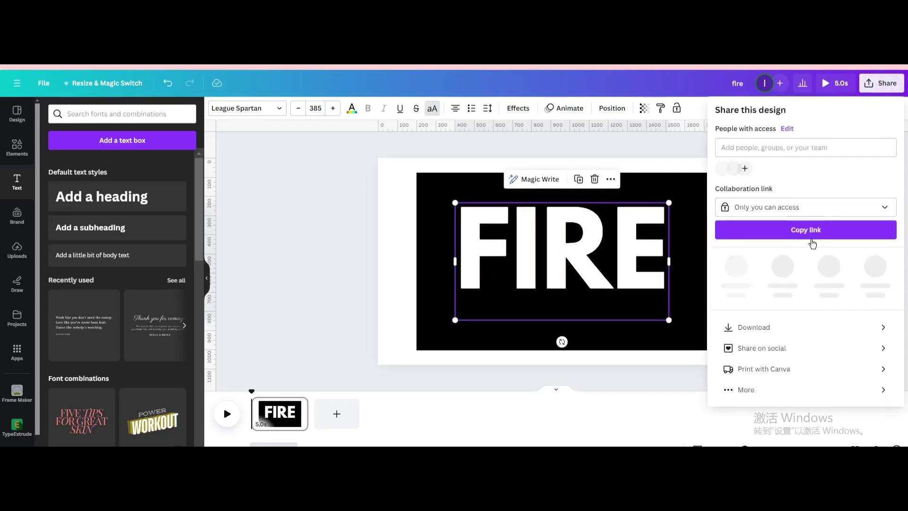
pyautogui.click(731, 314)
pyautogui.click(758, 158)
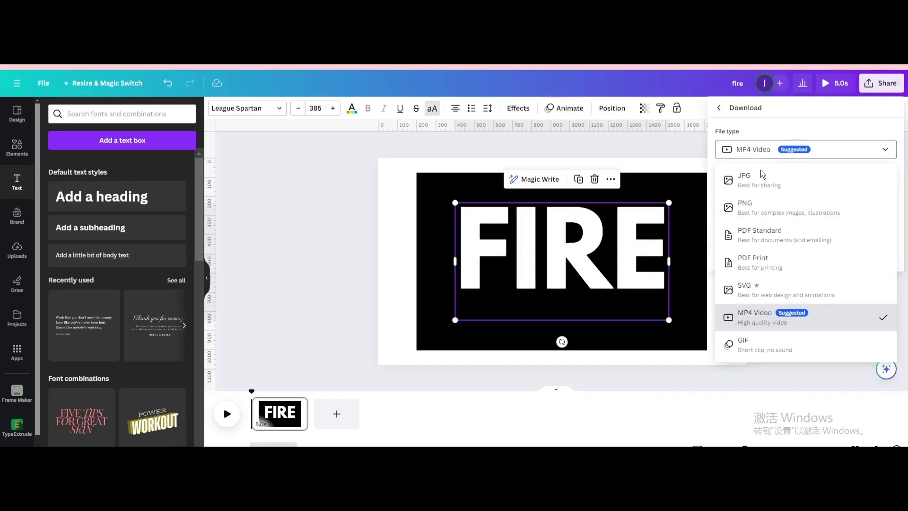
pyautogui.click(746, 152)
pyautogui.click(739, 209)
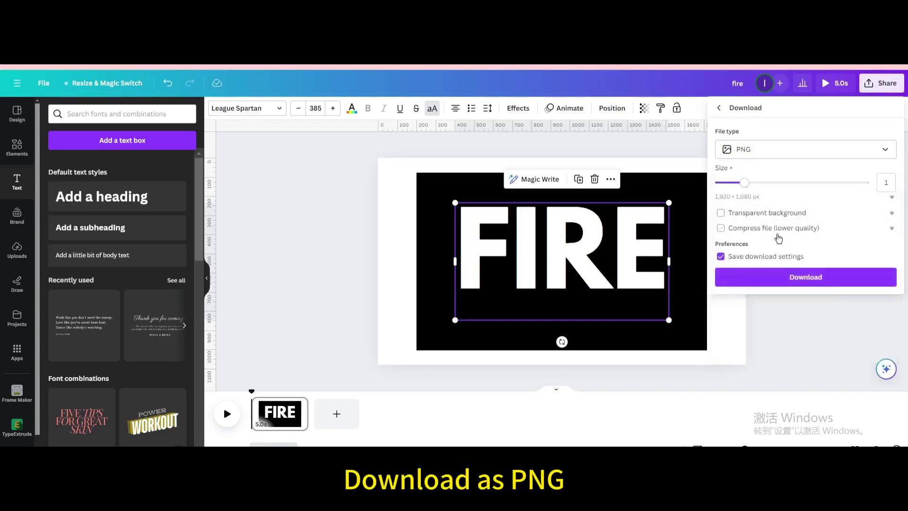
pyautogui.click(781, 277)
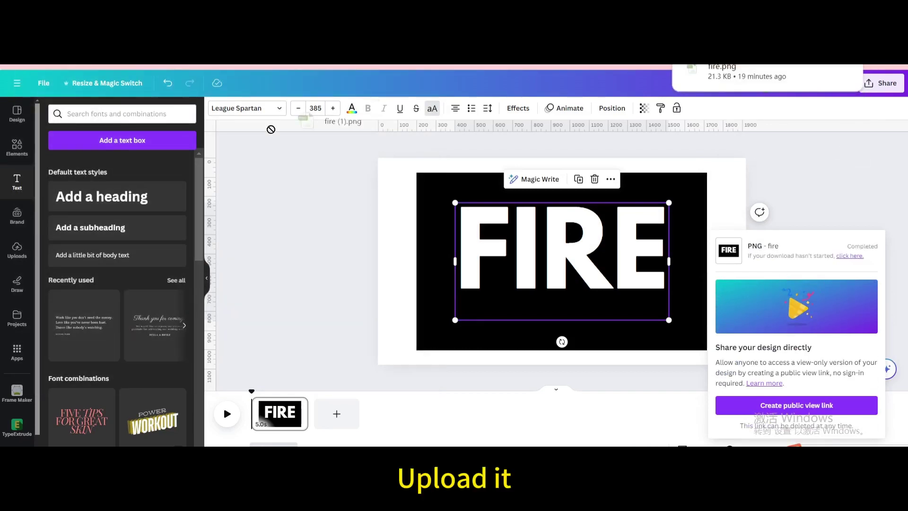
# Step: Upload fire.png into Canva and delete all elements from the page
pyautogui.moveTo(722, 72); pyautogui.dragTo(113, 188)
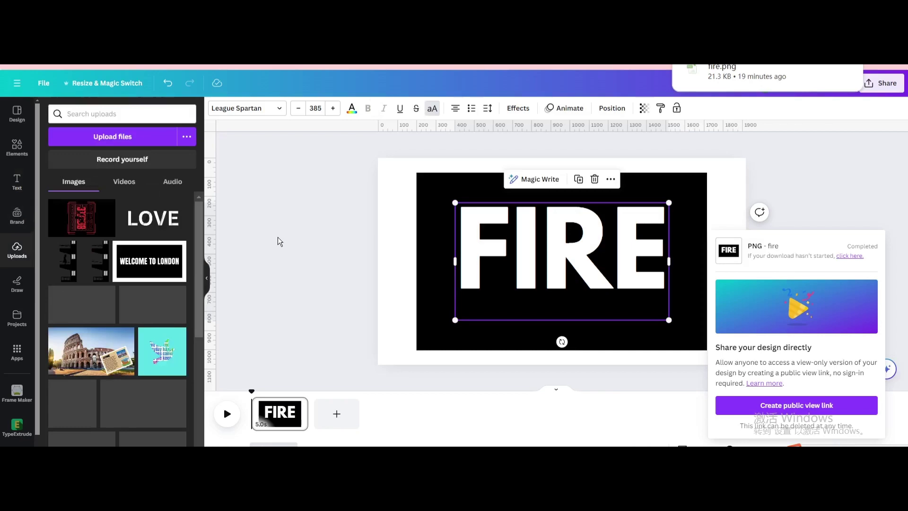
pyautogui.moveTo(332, 161); pyautogui.dragTo(586, 289)
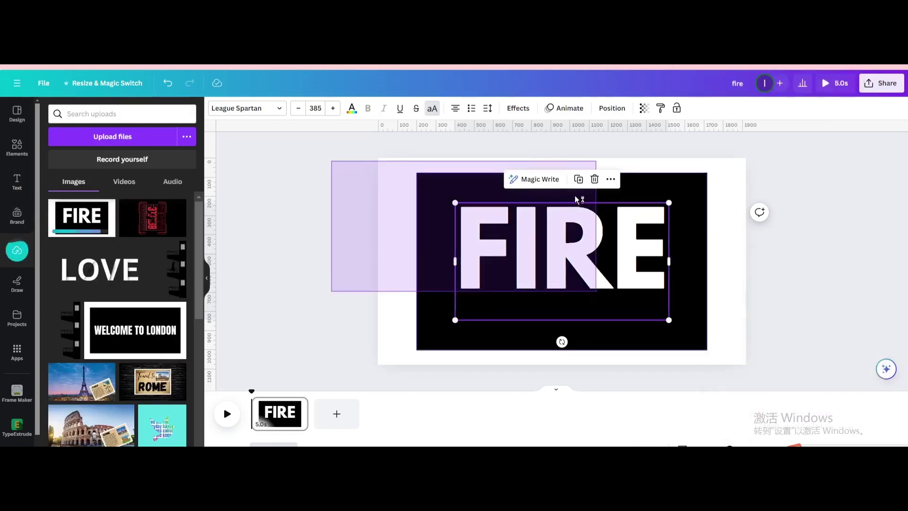
pyautogui.click(606, 149)
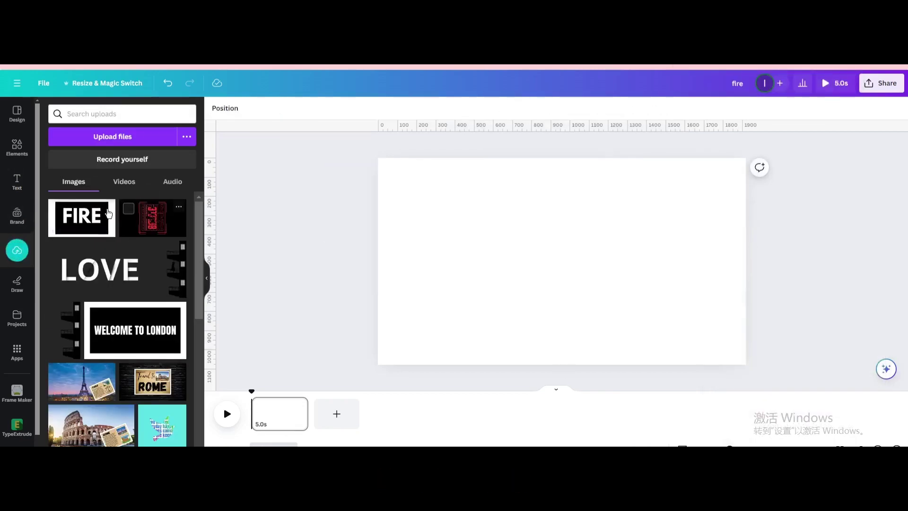
# Step: Set the recently used fire video as page background, trimmed to about 7 seconds
pyautogui.click(15, 148)
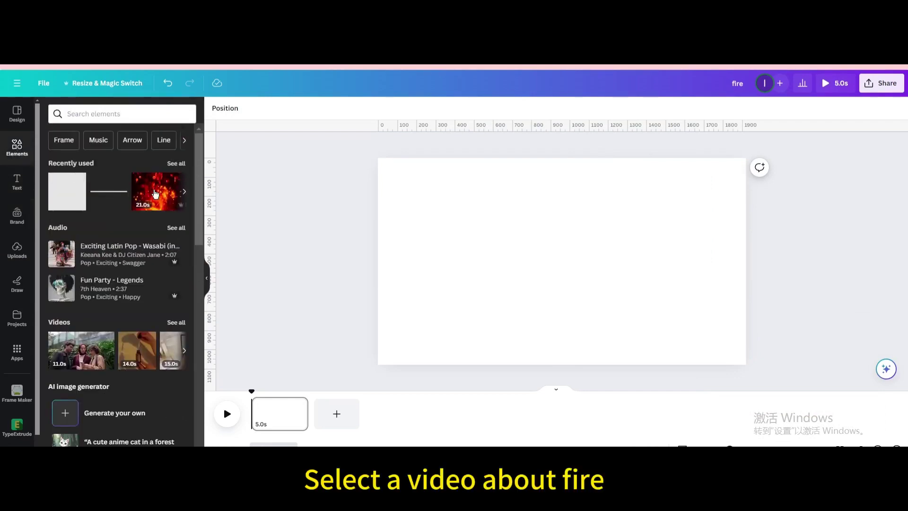
pyautogui.click(155, 193)
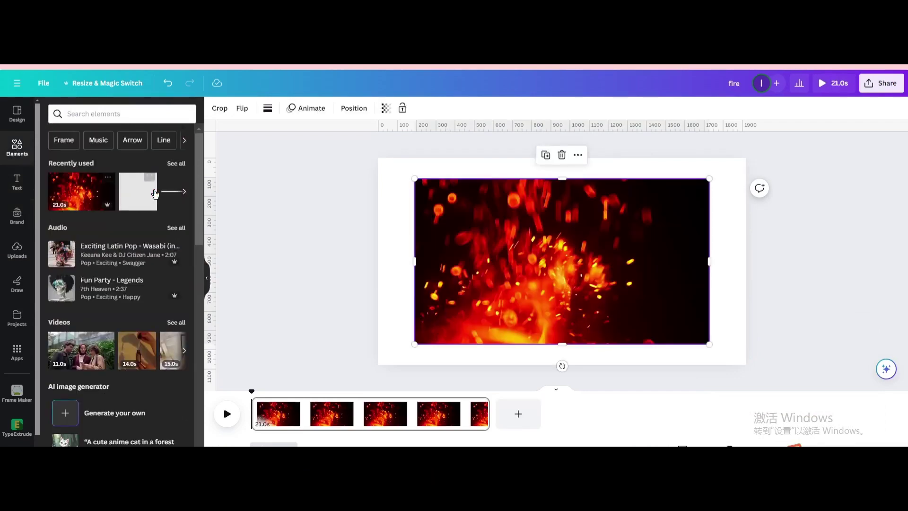
pyautogui.rightClick(512, 238)
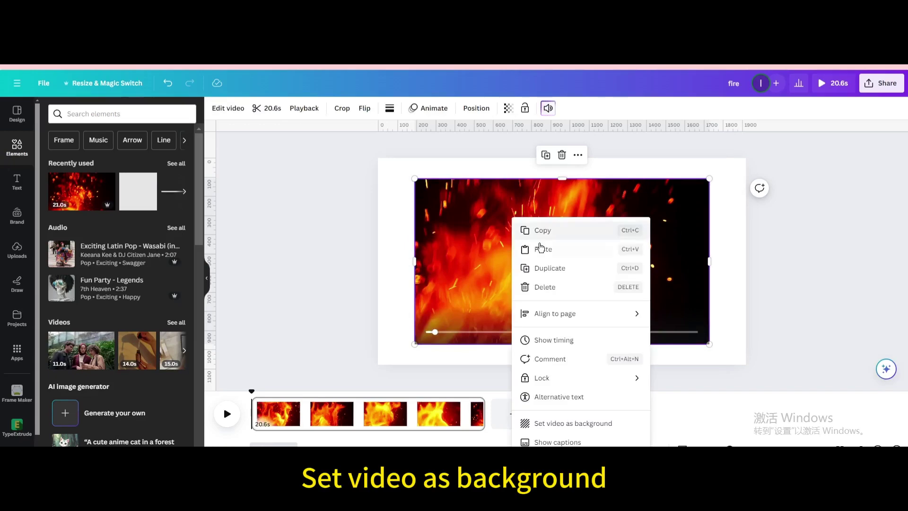
pyautogui.click(570, 424)
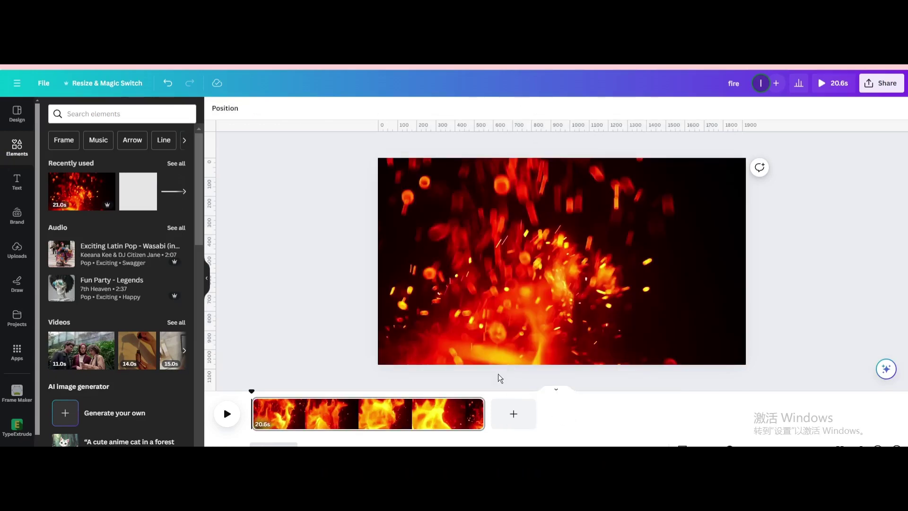
pyautogui.moveTo(482, 412); pyautogui.dragTo(330, 424)
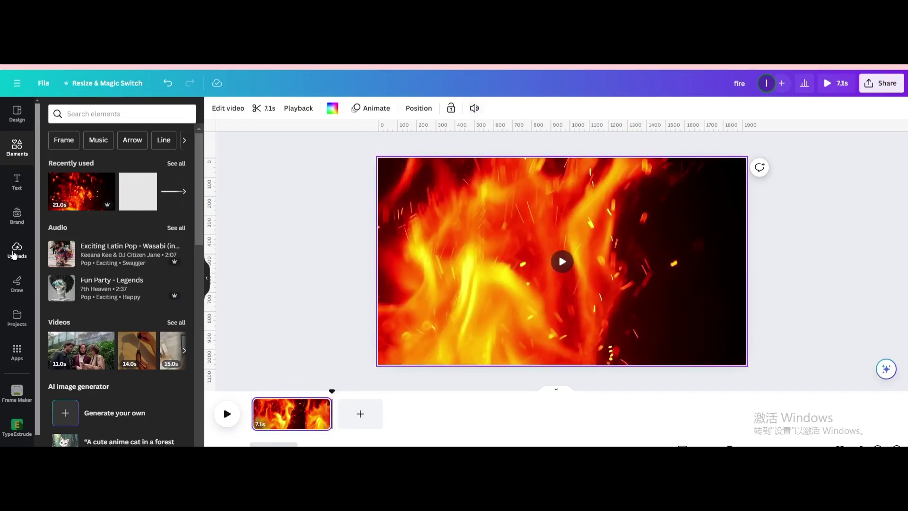
# Step: Add the uploaded FIRE image, remove its background, and enlarge it over the page
pyautogui.click(17, 255)
pyautogui.click(63, 212)
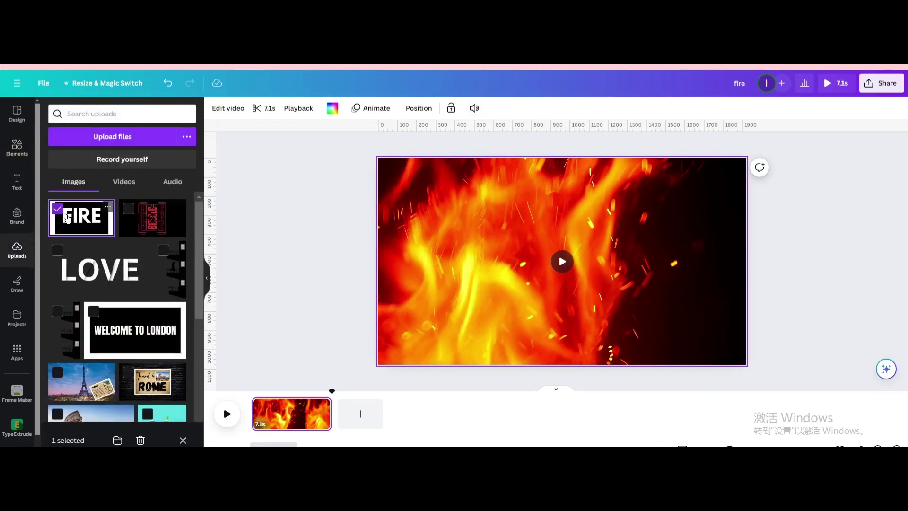
pyautogui.click(65, 218)
pyautogui.click(80, 221)
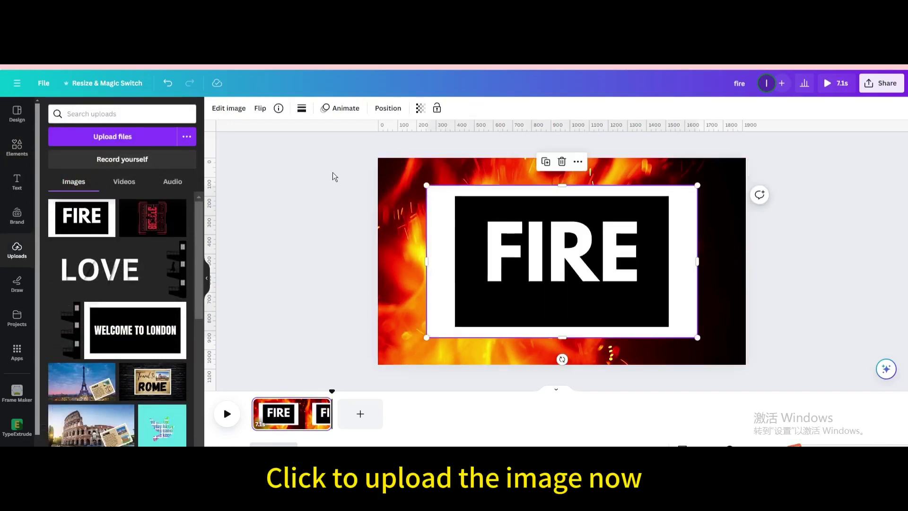
pyautogui.click(227, 111)
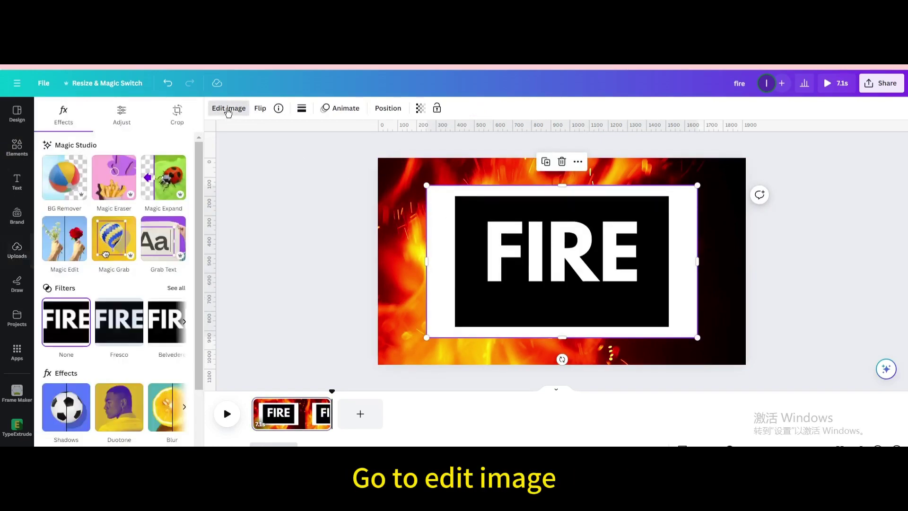
pyautogui.click(56, 185)
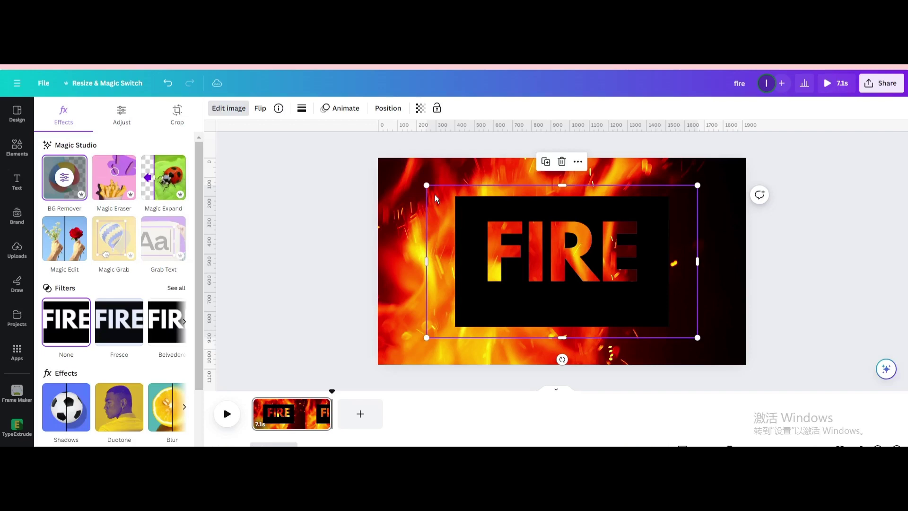
pyautogui.moveTo(428, 187); pyautogui.dragTo(327, 152)
pyautogui.moveTo(695, 334)
pyautogui.mouseDown()
pyautogui.moveTo(776, 381)
pyautogui.moveTo(685, 326)
pyautogui.mouseUp()
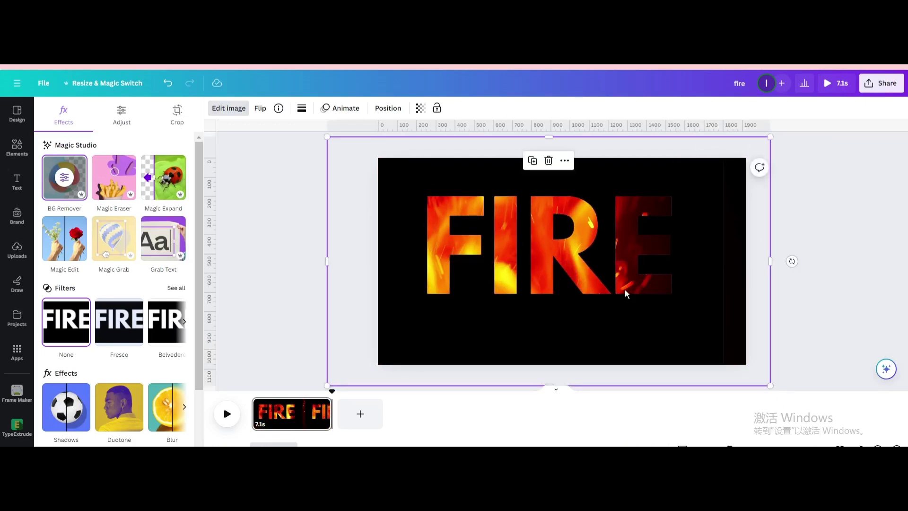
# Step: Add a PRESENTATION heading in uppercase, white, regular weight
pyautogui.click(17, 181)
pyautogui.click(84, 208)
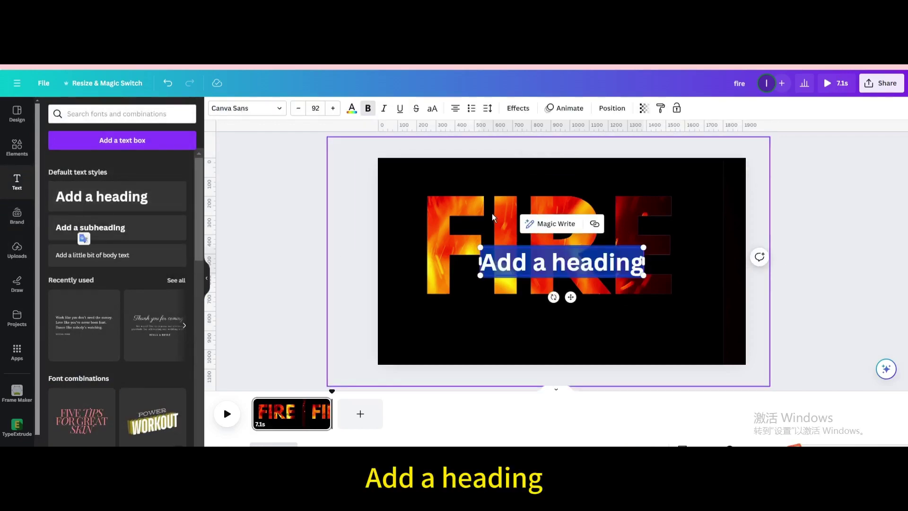
pyautogui.write('presentation')
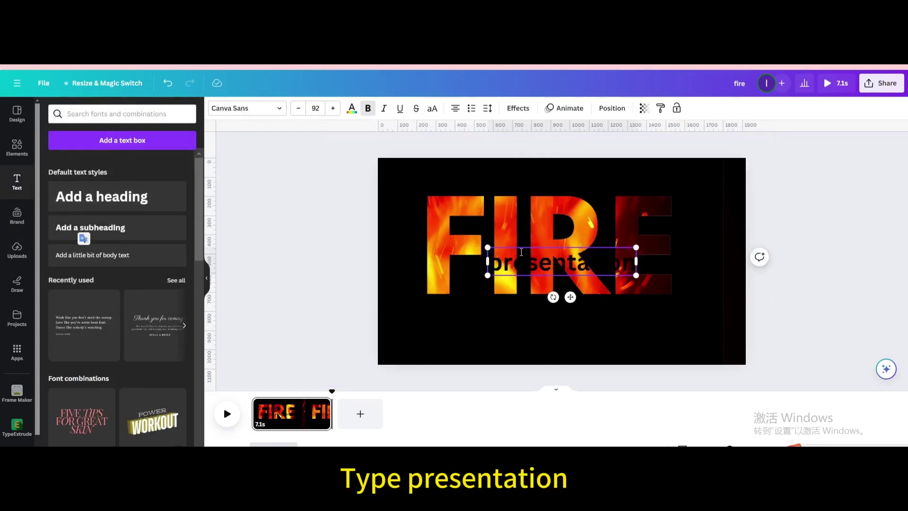
pyautogui.click(515, 312)
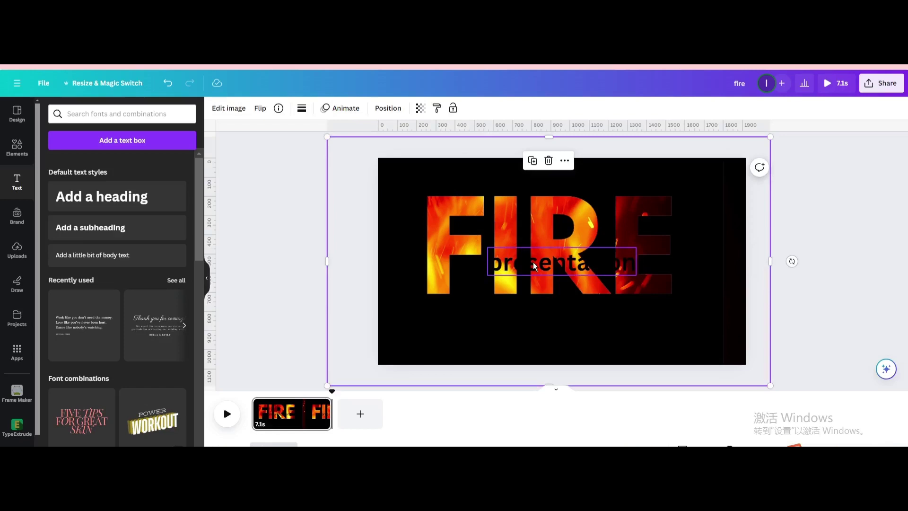
pyautogui.click(561, 263)
pyautogui.click(433, 110)
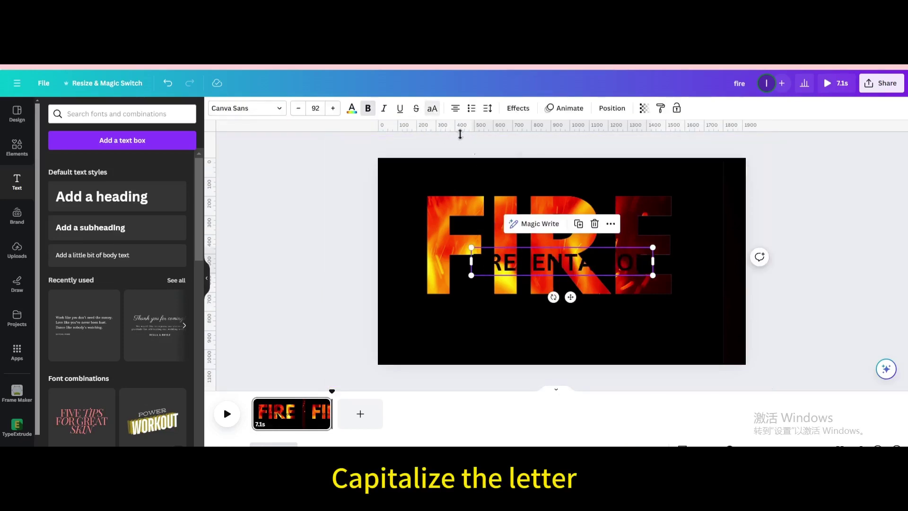
pyautogui.click(351, 110)
pyautogui.click(109, 169)
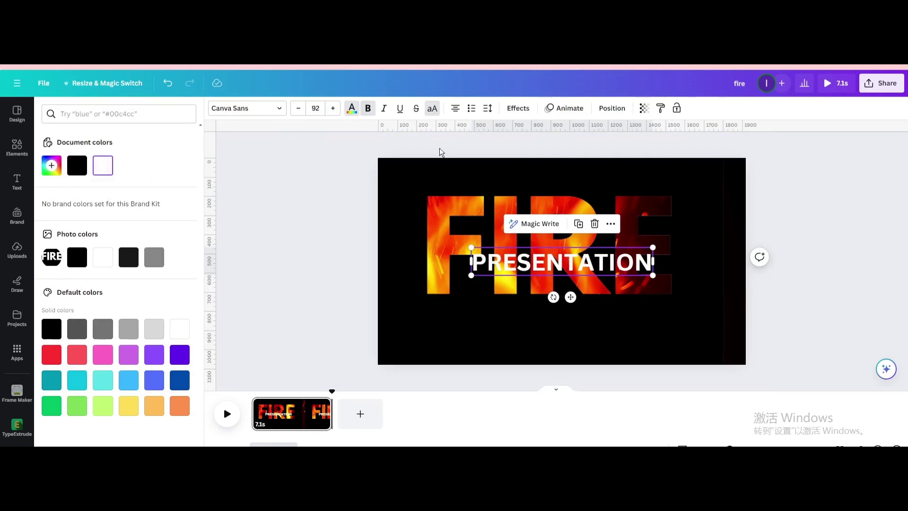
pyautogui.click(367, 108)
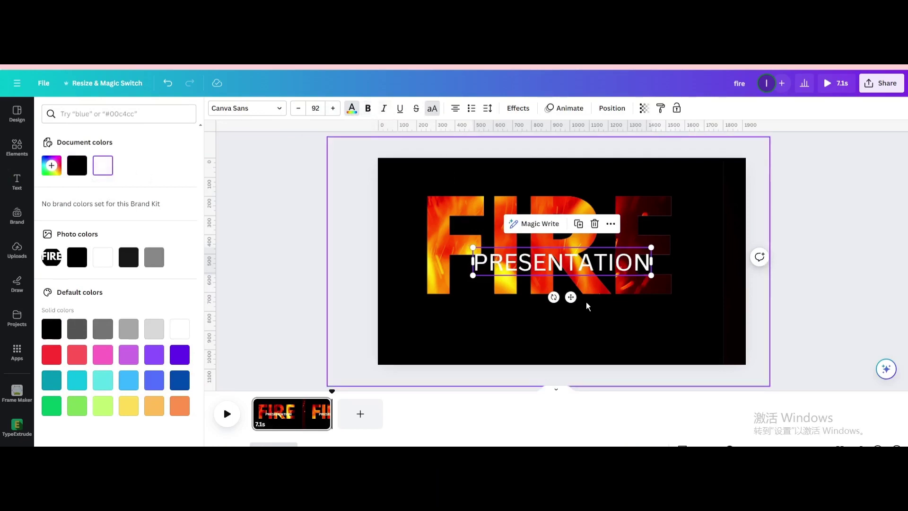
# Step: Shrink and centre PRESENTATION beneath FIRE, then shift the fire image right
pyautogui.moveTo(571, 297); pyautogui.dragTo(571, 353)
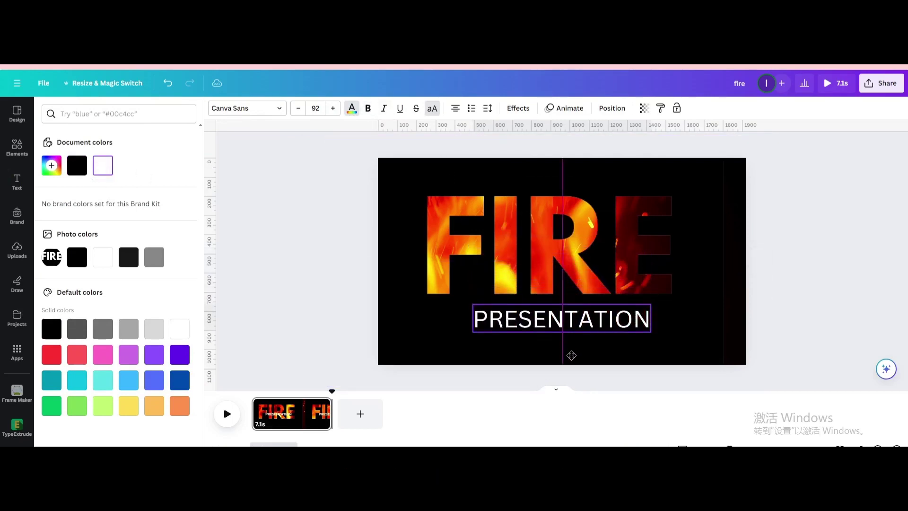
pyautogui.moveTo(472, 305); pyautogui.dragTo(507, 310)
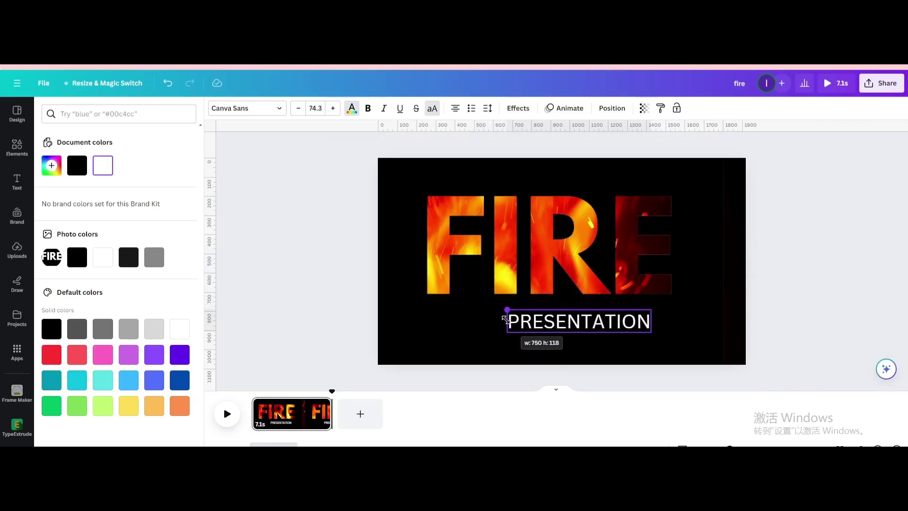
pyautogui.moveTo(588, 353); pyautogui.dragTo(570, 351)
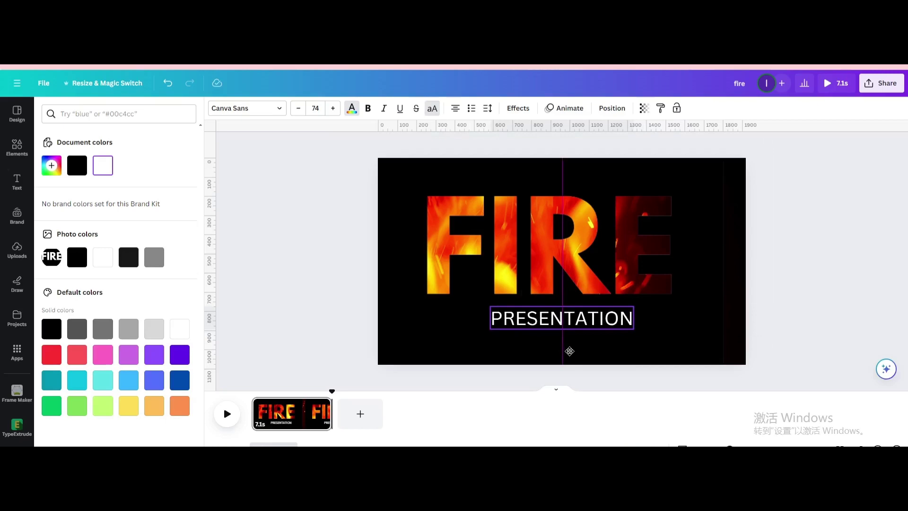
pyautogui.moveTo(566, 352); pyautogui.dragTo(557, 348)
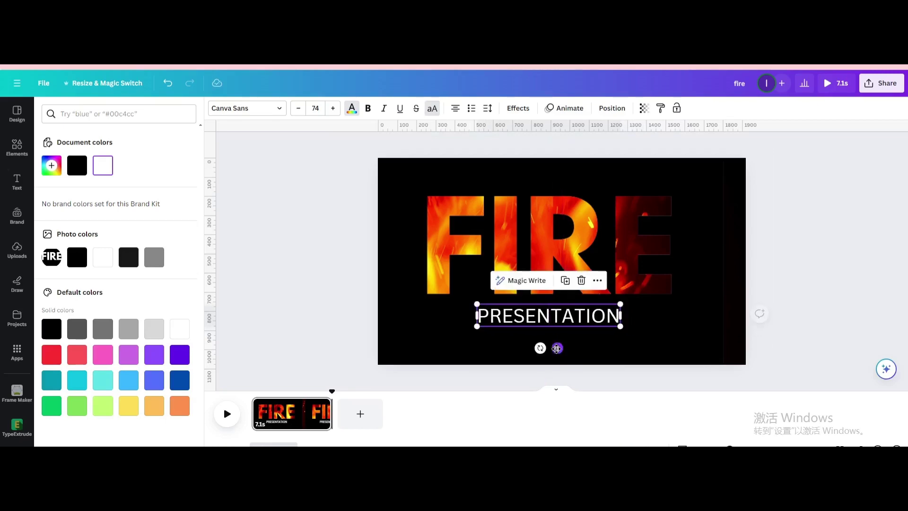
pyautogui.click(436, 305)
pyautogui.moveTo(405, 275)
pyautogui.mouseDown()
pyautogui.moveTo(412, 259)
pyautogui.moveTo(400, 260)
pyautogui.mouseUp()
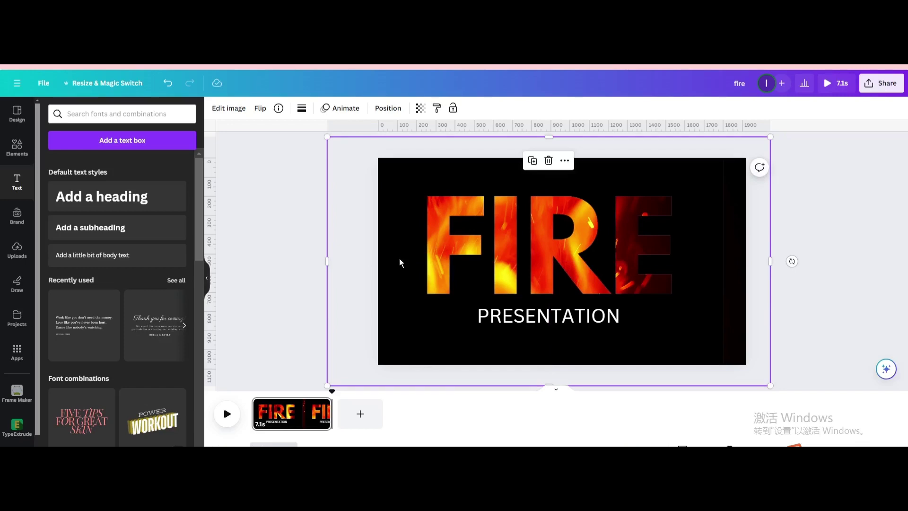
# Step: Add a line with weight 9 and shorten it
pyautogui.click(6, 152)
pyautogui.scroll(-5, 114, 259)
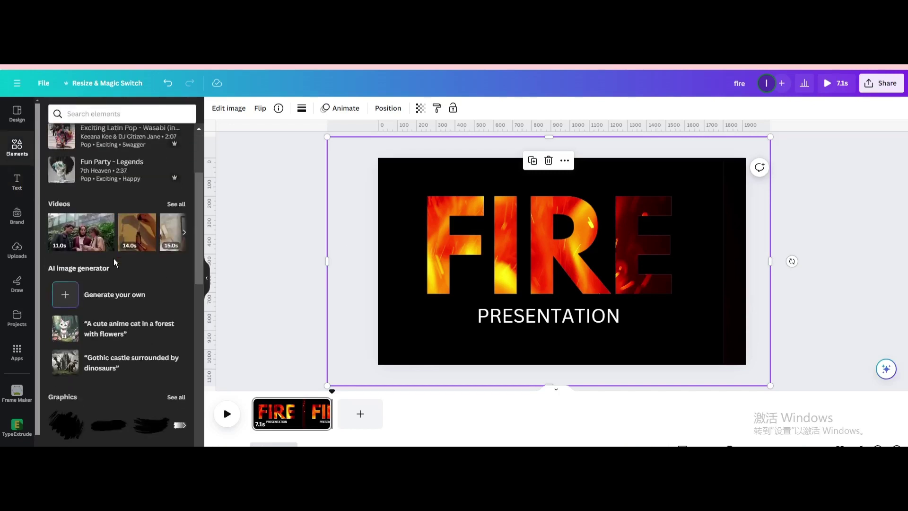
pyautogui.scroll(-5, 114, 259)
pyautogui.scroll(-2, 145, 381)
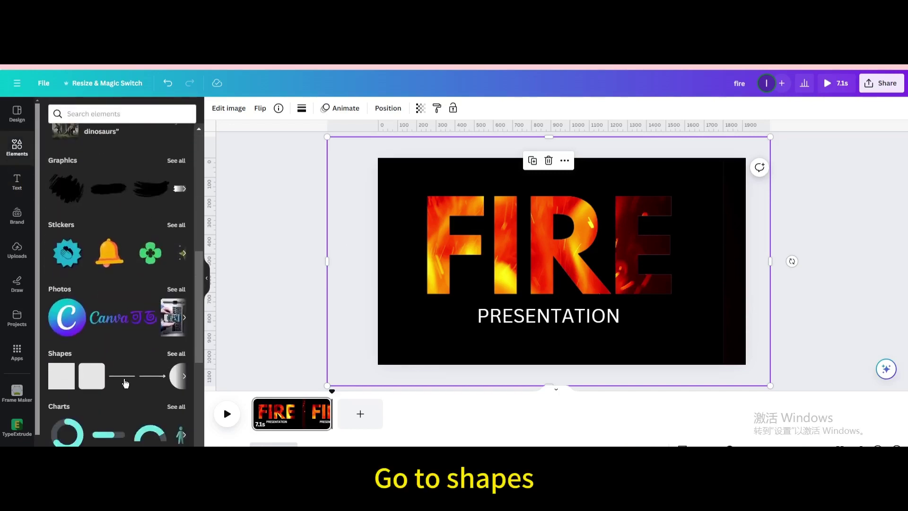
pyautogui.click(123, 377)
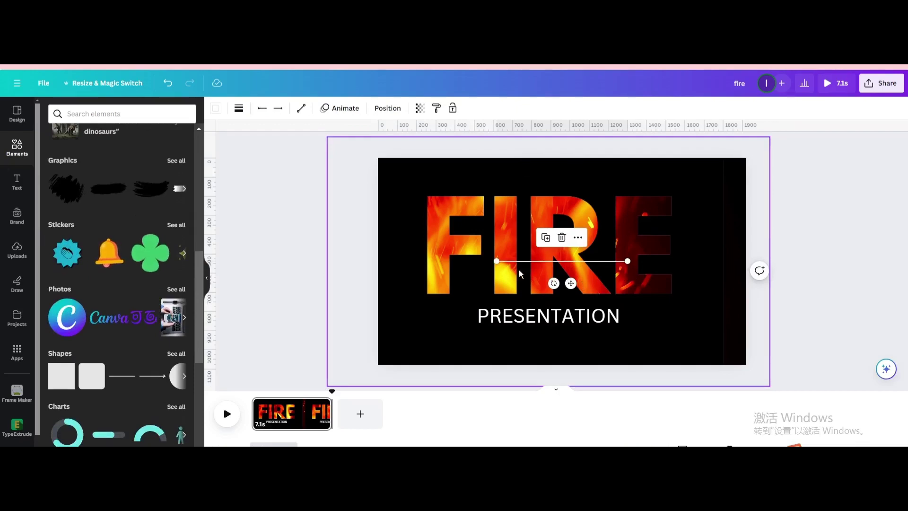
pyautogui.moveTo(571, 282); pyautogui.dragTo(557, 174)
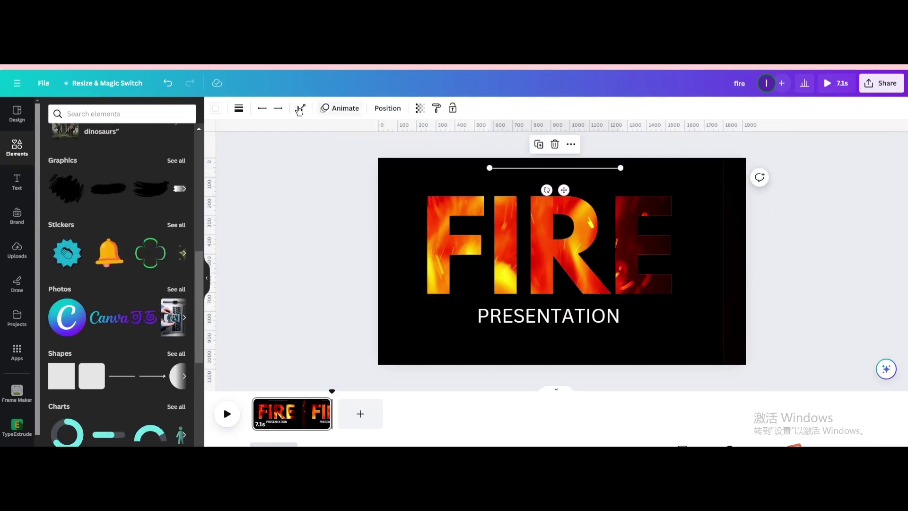
pyautogui.click(239, 108)
pyautogui.moveTo(243, 192); pyautogui.dragTo(248, 192)
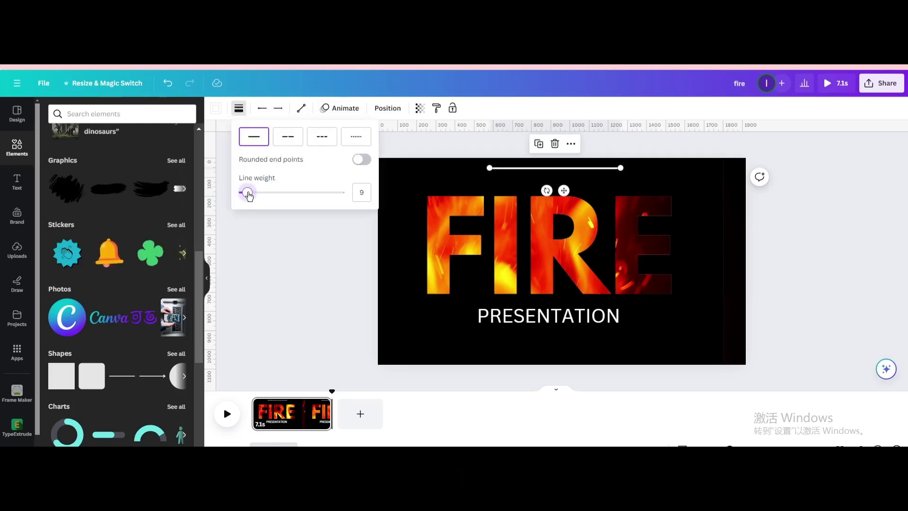
pyautogui.moveTo(490, 168); pyautogui.dragTo(563, 168)
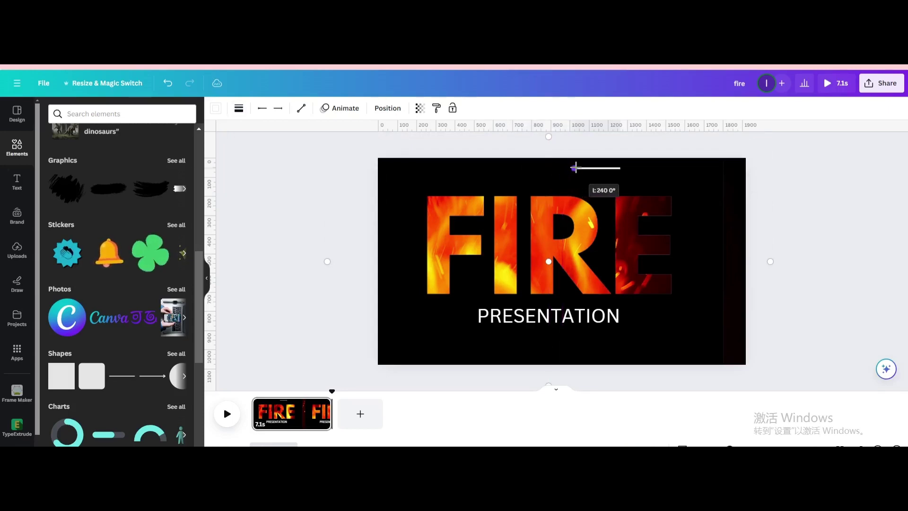
pyautogui.moveTo(576, 168)
pyautogui.mouseDown()
pyautogui.moveTo(457, 336)
pyautogui.moveTo(636, 339)
pyautogui.mouseUp()
# Step: Duplicate the line so PRESENTATION has a line on each side
pyautogui.hotkey('ctrl', 'd')
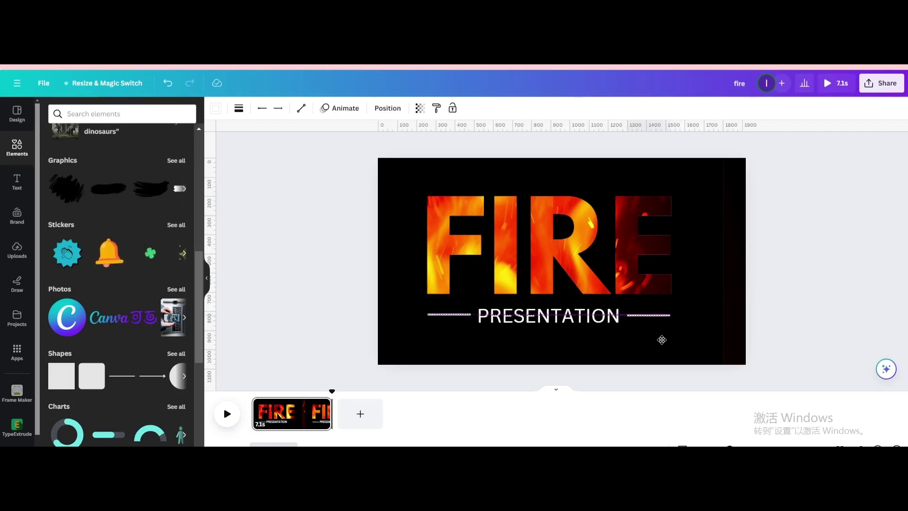
pyautogui.click(607, 351)
pyautogui.click(864, 258)
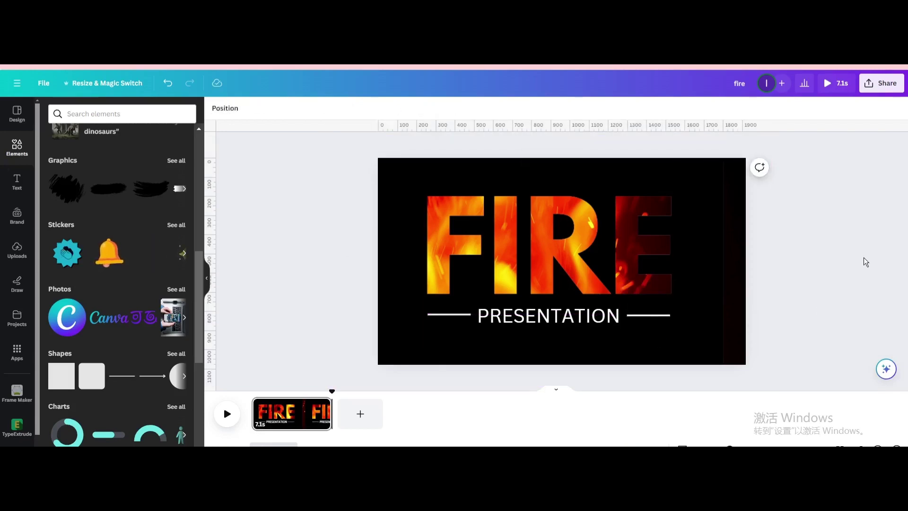
# Step: Preview the design full screen, then enlarge and reposition the fire image
pyautogui.click(835, 83)
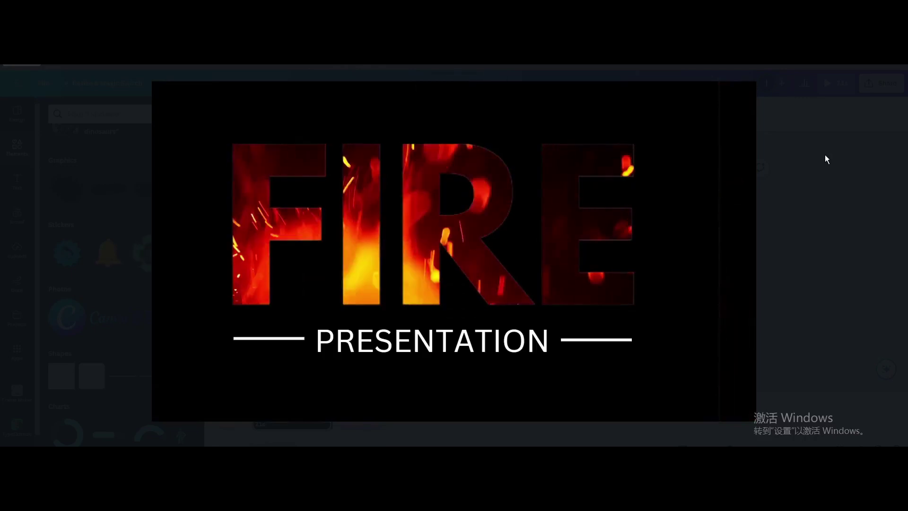
pyautogui.press('Escape')
pyautogui.click(723, 205)
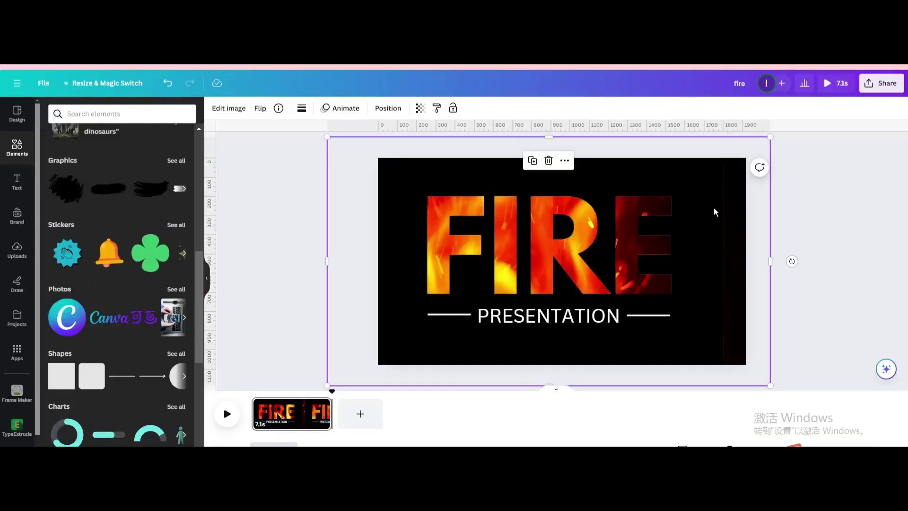
pyautogui.moveTo(772, 386); pyautogui.dragTo(820, 411)
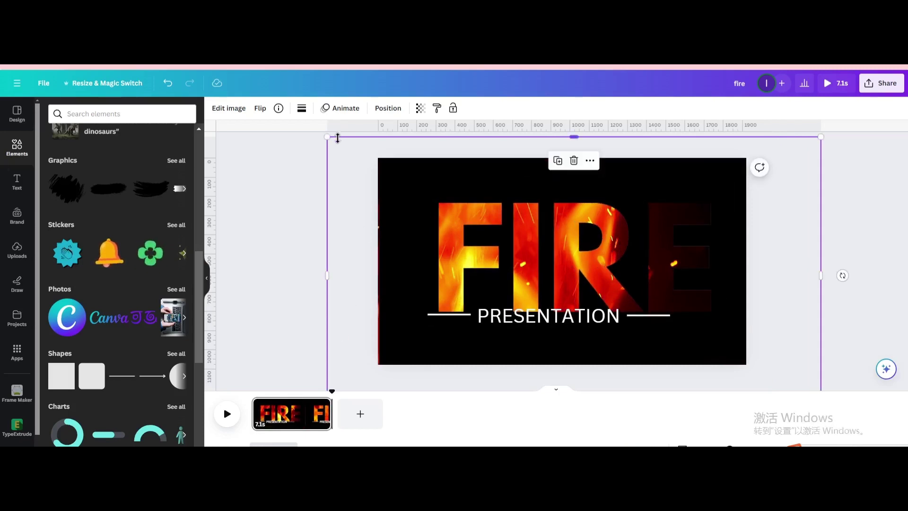
pyautogui.moveTo(328, 136); pyautogui.dragTo(317, 135)
pyautogui.moveTo(545, 228)
pyautogui.mouseDown()
pyautogui.moveTo(554, 217)
pyautogui.moveTo(544, 218)
pyautogui.mouseUp()
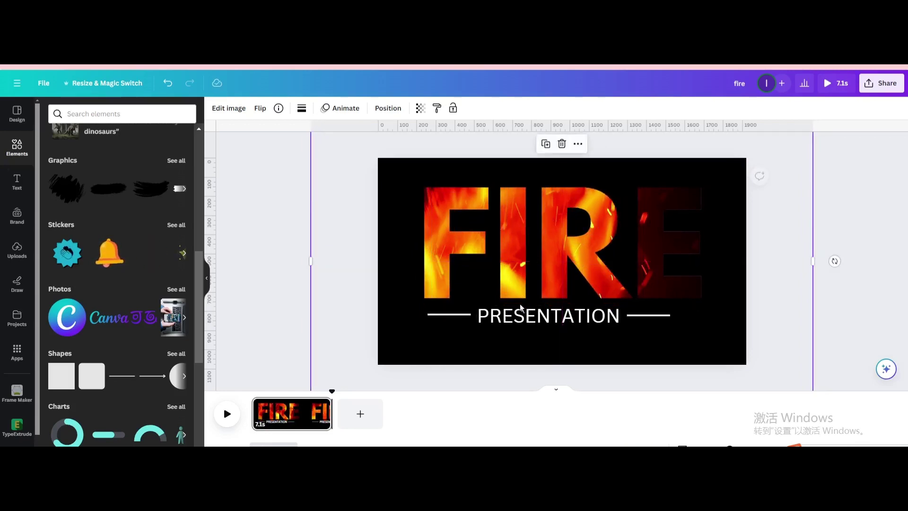
# Step: Lock the fire image, centre the lined PRESENTATION group, and preview full screen
pyautogui.click(452, 108)
pyautogui.click(852, 324)
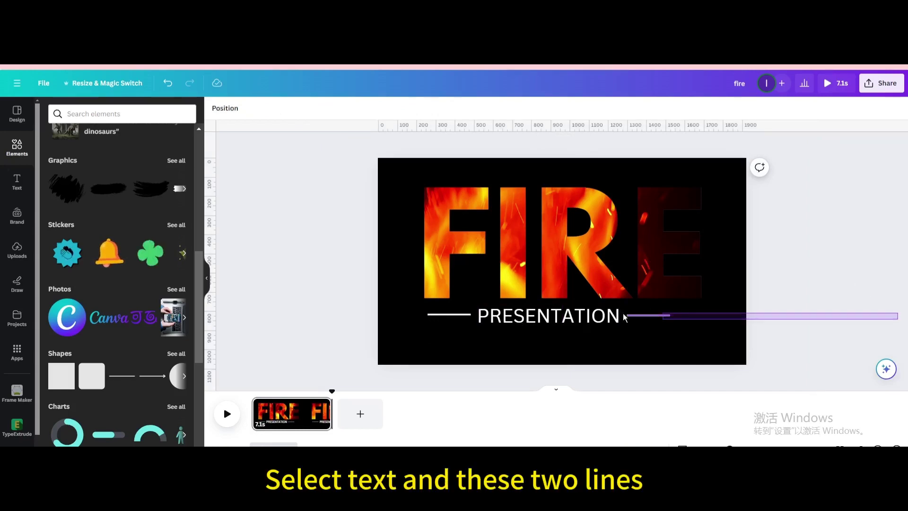
pyautogui.moveTo(476, 319); pyautogui.dragTo(426, 315)
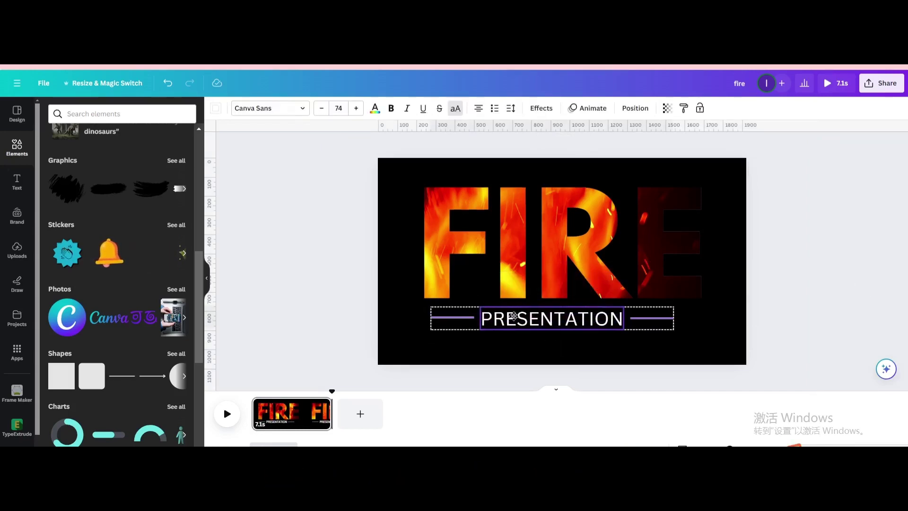
pyautogui.moveTo(510, 316); pyautogui.dragTo(525, 323)
pyautogui.click(351, 254)
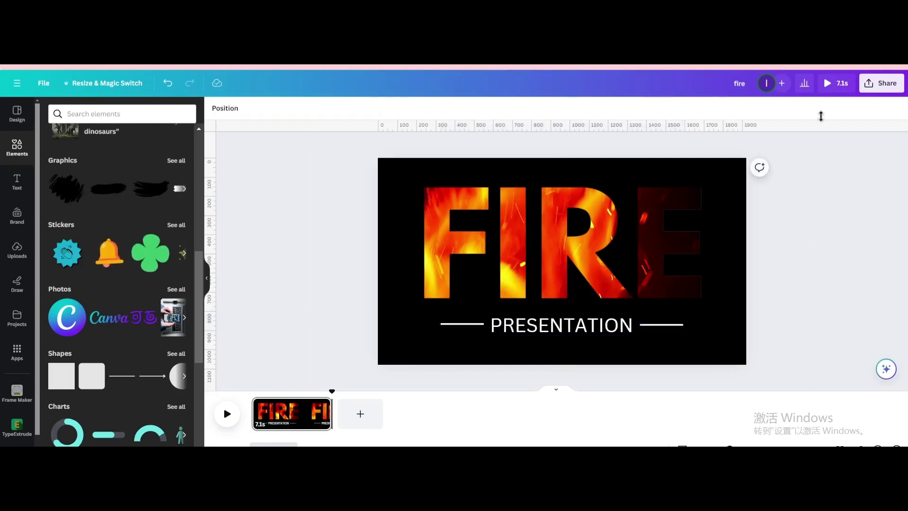
pyautogui.click(836, 85)
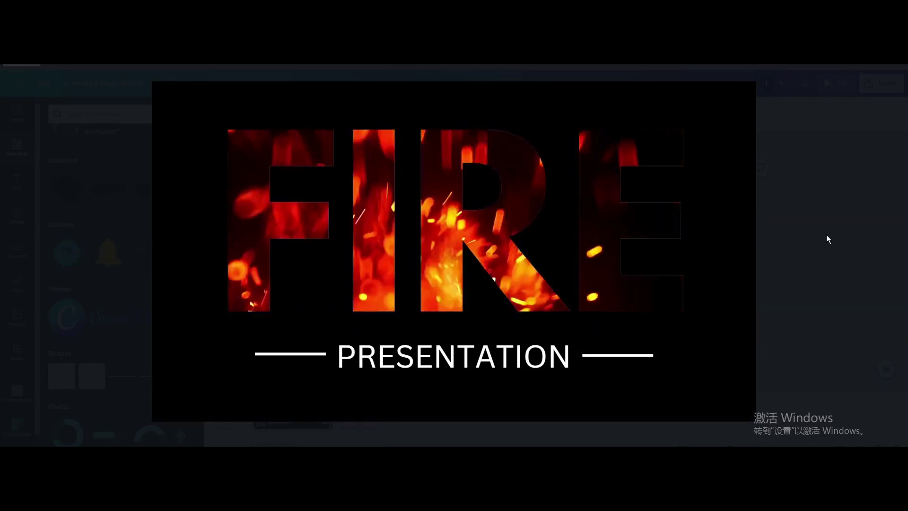
# Step: Leave the full-screen preview and export the fire design via Share > Download as MP4 Video
pyautogui.press('Escape')
pyautogui.click(868, 91)
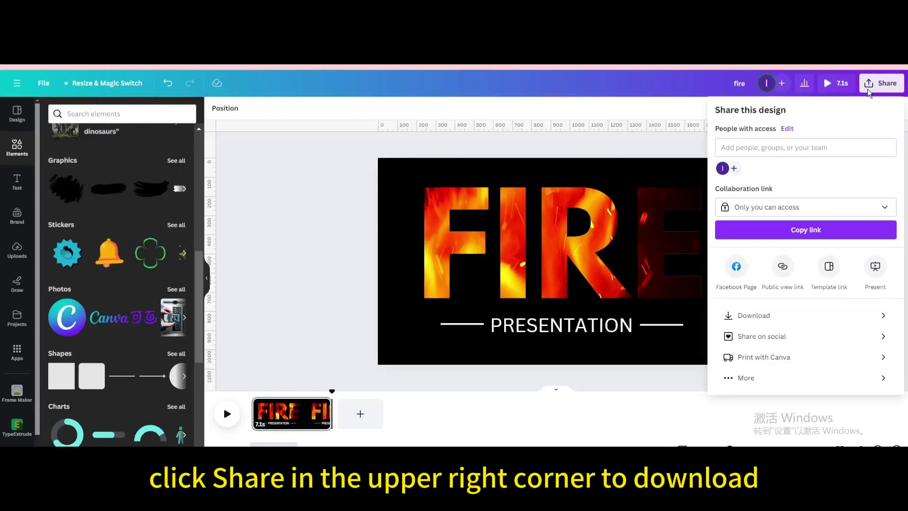
pyautogui.click(762, 318)
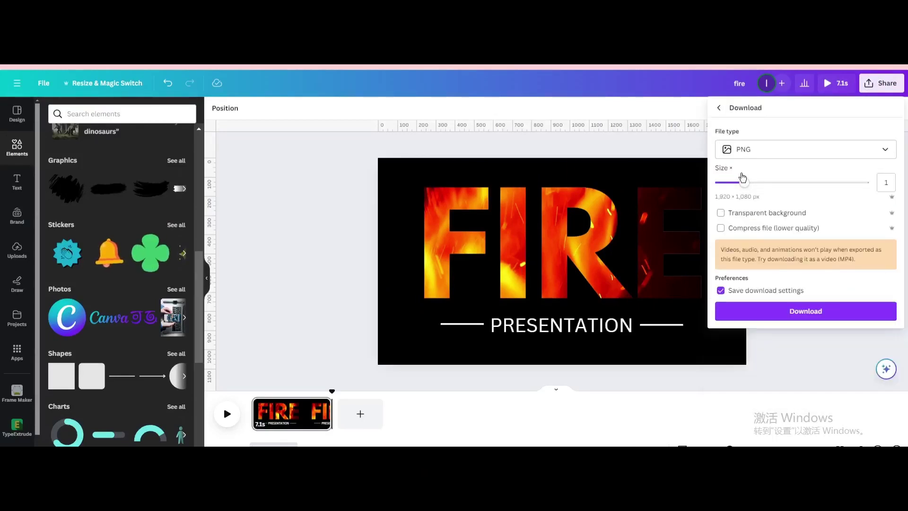
pyautogui.click(740, 158)
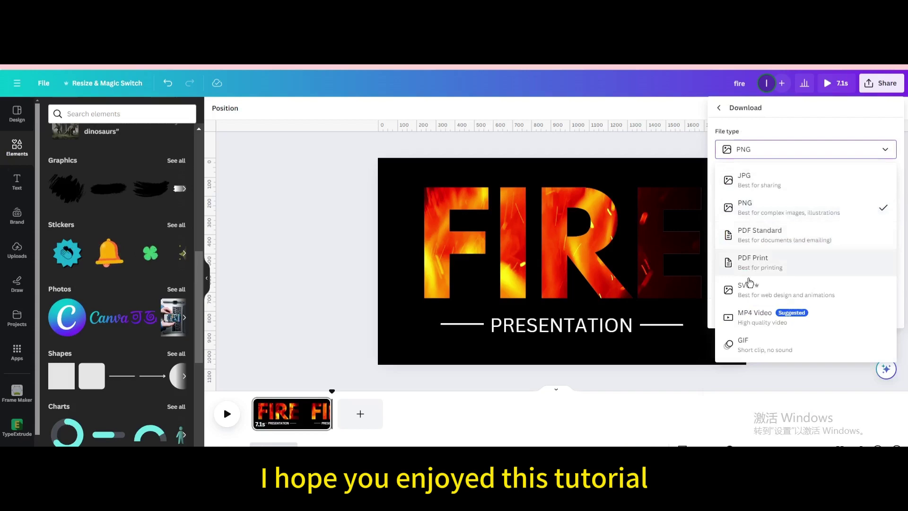
pyautogui.click(746, 316)
pyautogui.click(784, 256)
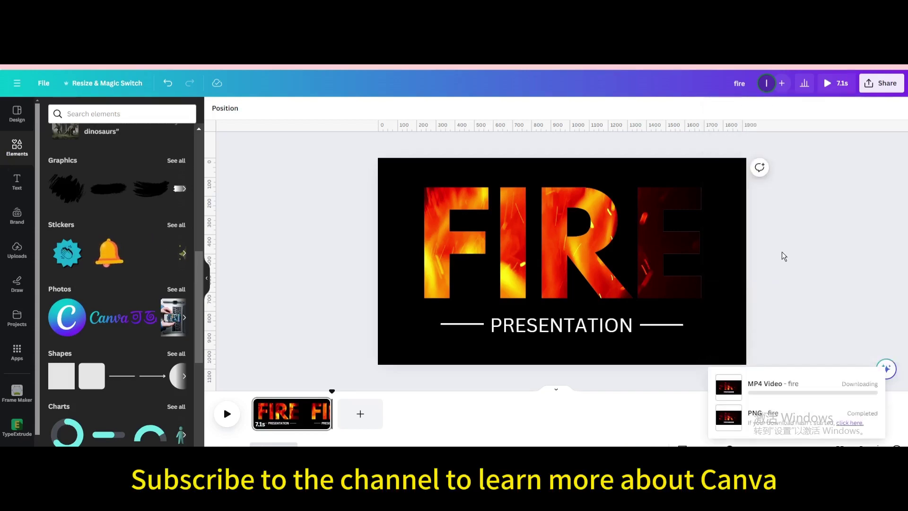